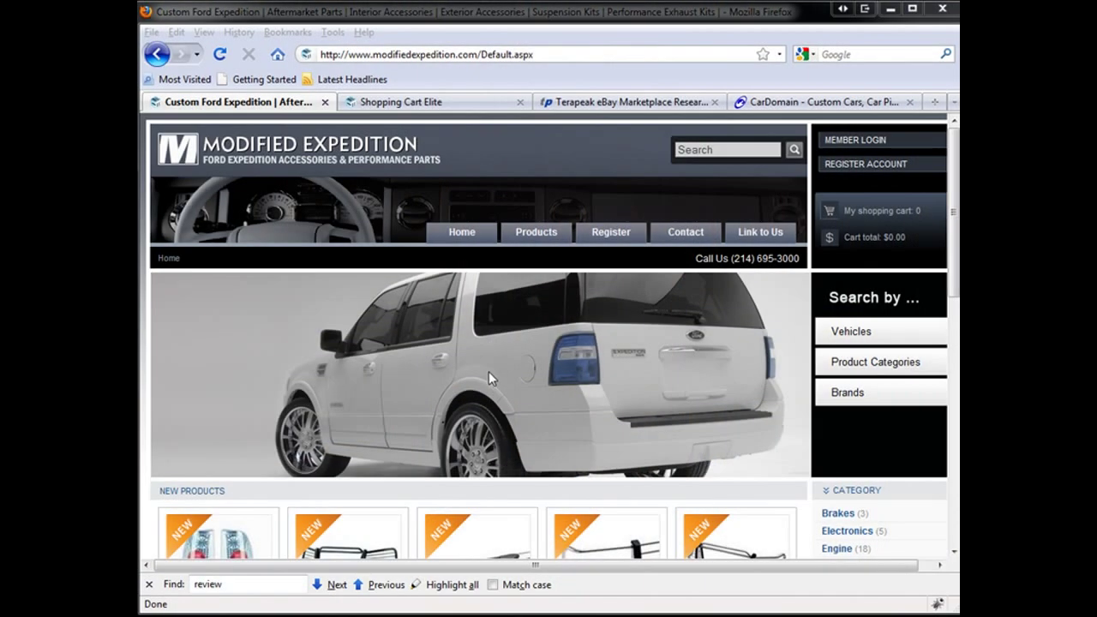
Examine the Modified Expedition home page, including its banner, category list and new products
{"action": "left_click", "coordinate": [489, 372]}
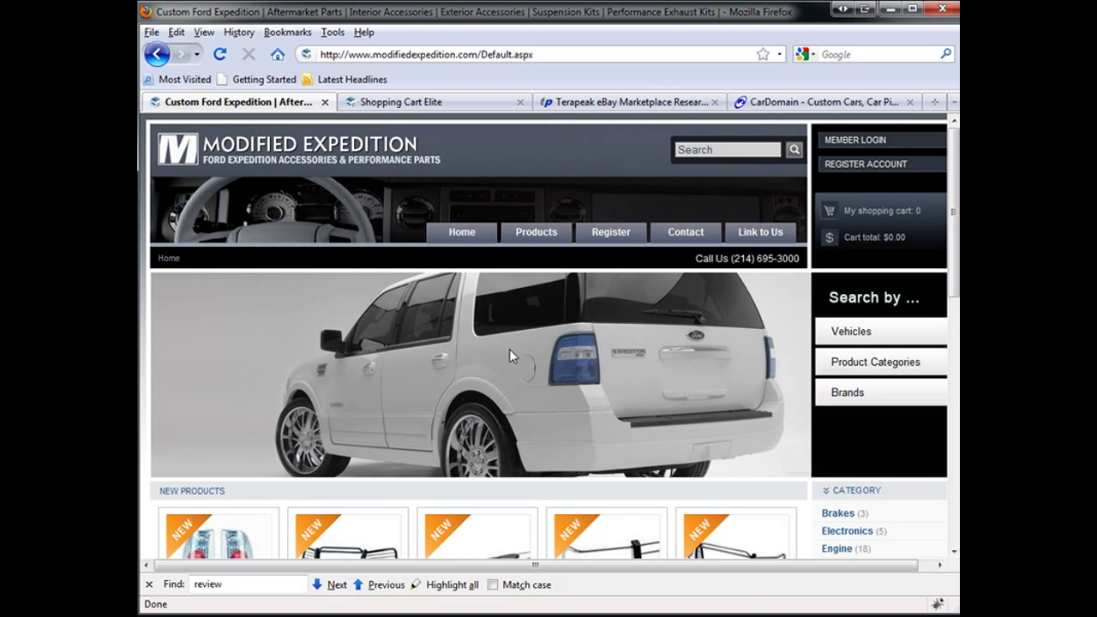
{"action": "scroll", "coordinate": [564, 397], "scroll_direction": "down", "scroll_amount": 3}
{"action": "scroll", "coordinate": [557, 387], "scroll_direction": "up", "scroll_amount": 2}
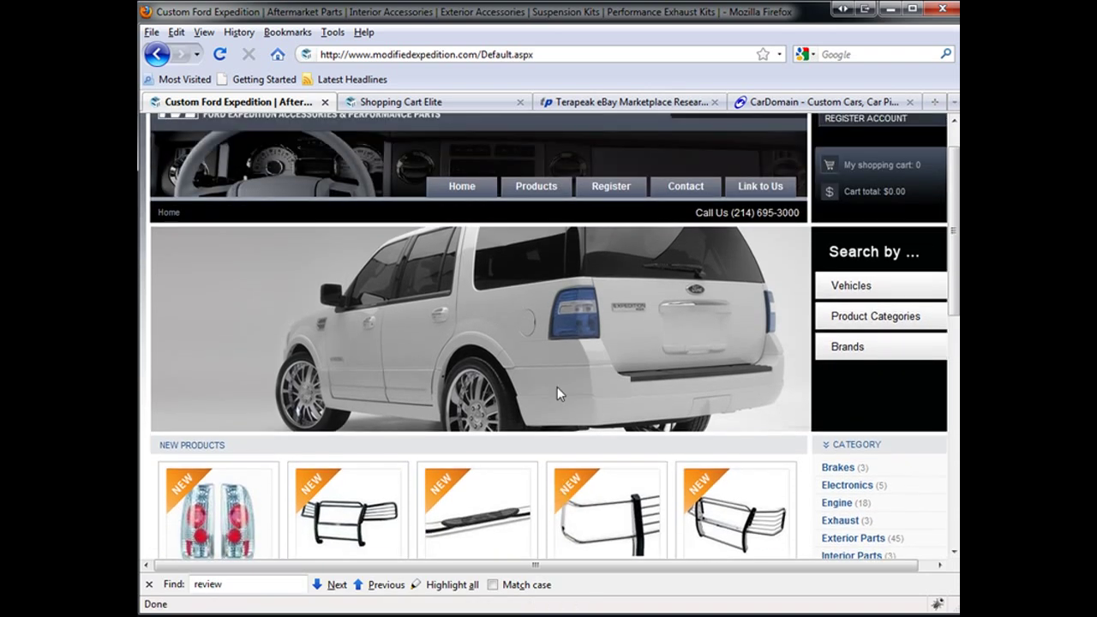
{"action": "scroll", "coordinate": [558, 386], "scroll_direction": "down", "scroll_amount": 2}
{"action": "scroll", "coordinate": [297, 400], "scroll_direction": "down", "scroll_amount": 1}
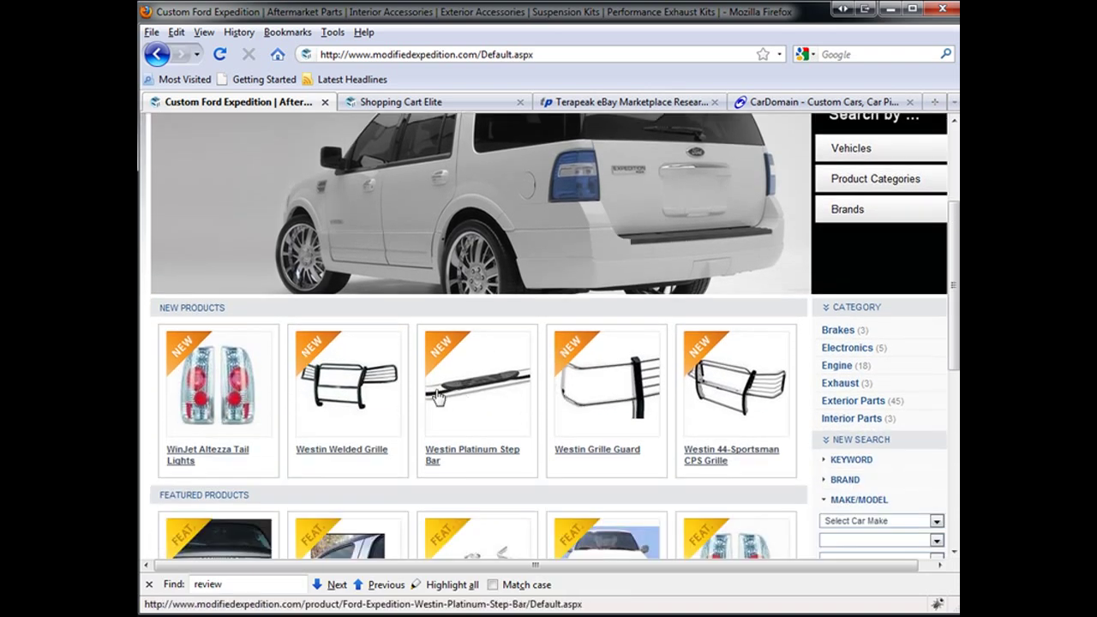
{"action": "scroll", "coordinate": [438, 398], "scroll_direction": "up", "scroll_amount": 3}
{"action": "scroll", "coordinate": [446, 392], "scroll_direction": "up", "scroll_amount": 1}
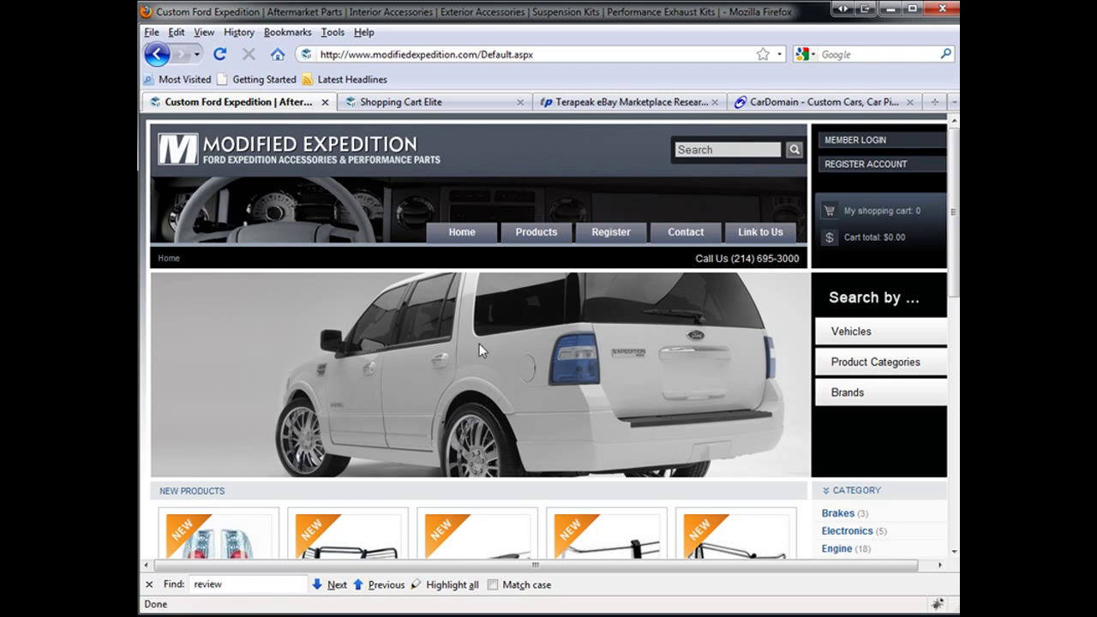
{"action": "scroll", "coordinate": [552, 292], "scroll_direction": "down", "scroll_amount": 1}
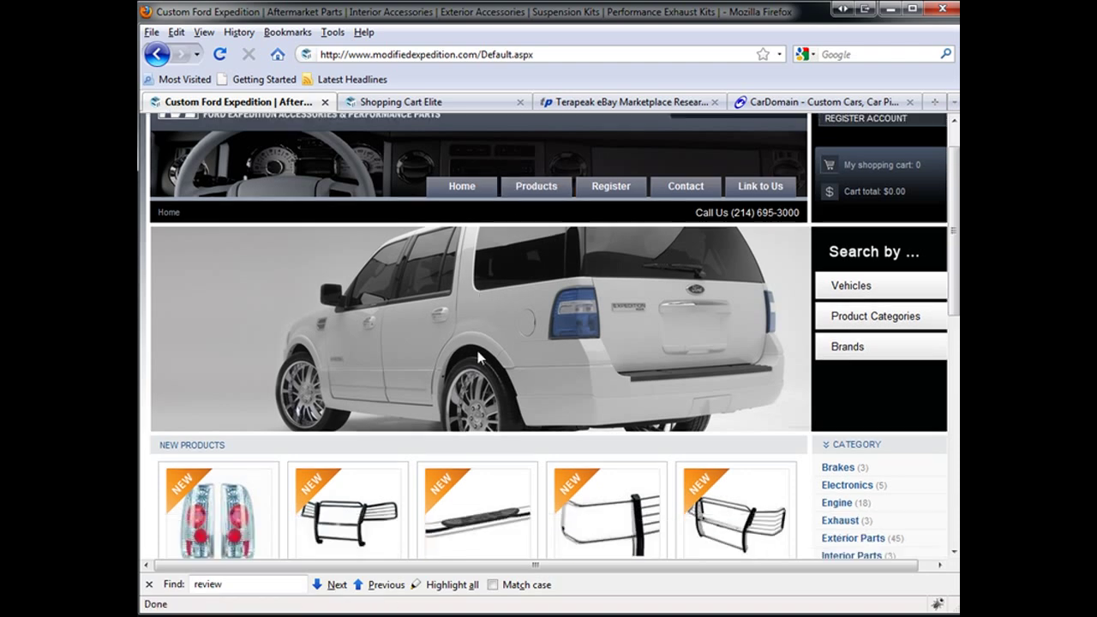
{"action": "scroll", "coordinate": [480, 249], "scroll_direction": "up", "scroll_amount": 1}
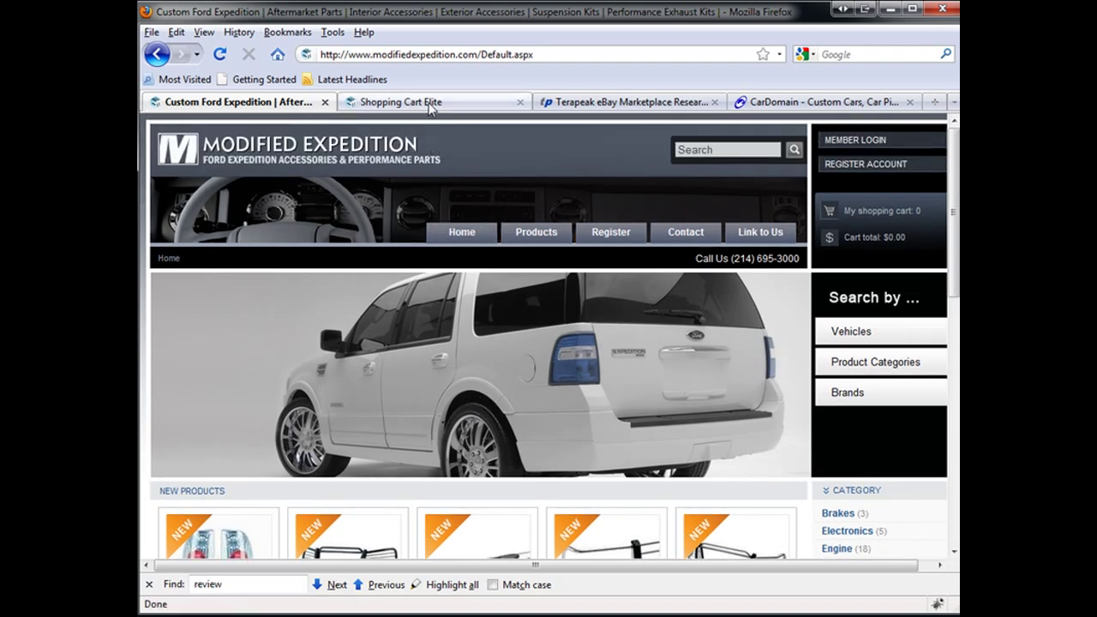
Switch to the Shopping Cart Elite site and open the Price Spying page within its Features section
{"action": "left_click", "coordinate": [431, 105]}
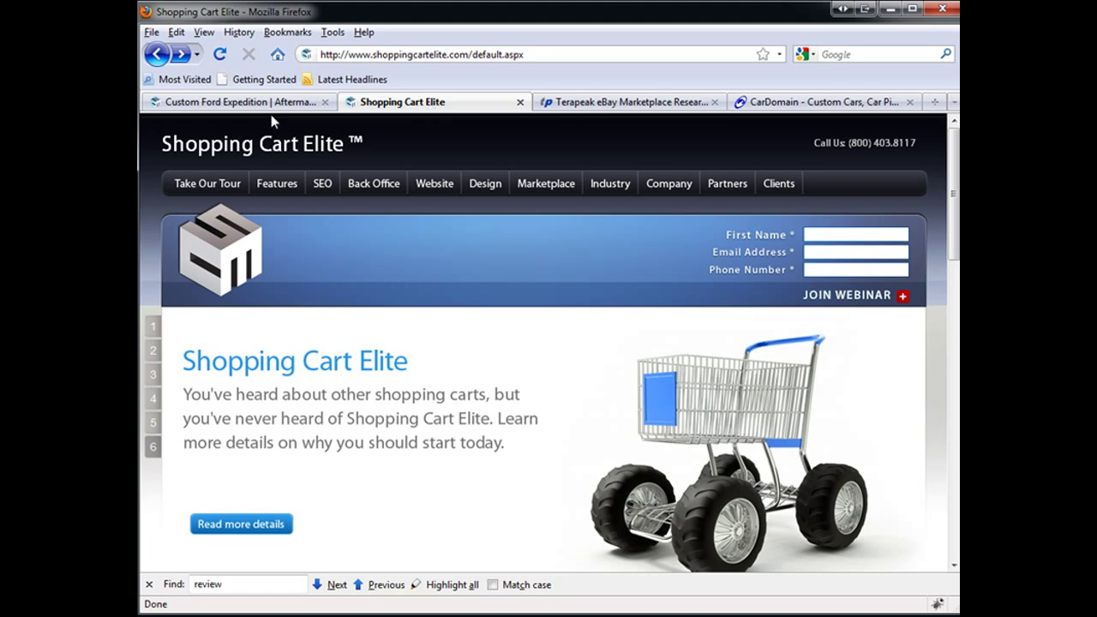
{"action": "left_click", "coordinate": [278, 183]}
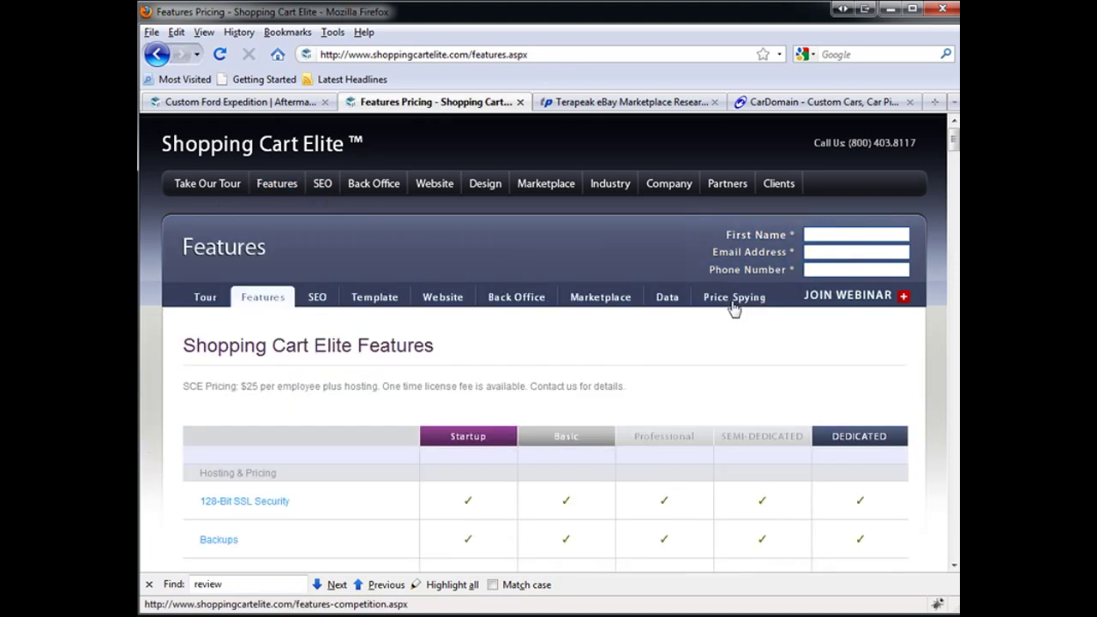
{"action": "left_click", "coordinate": [734, 300]}
Open the price control screenshot from the Competition Spy page at full size and examine the part number price comparison
{"action": "scroll", "coordinate": [498, 360], "scroll_direction": "down", "scroll_amount": 10}
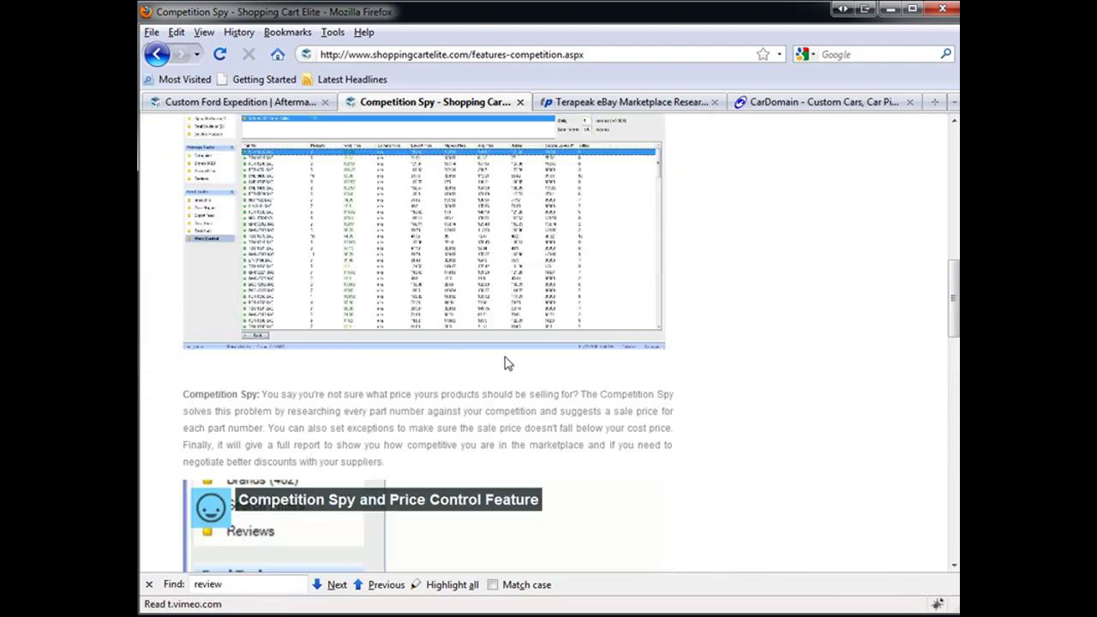
{"action": "scroll", "coordinate": [505, 364], "scroll_direction": "down", "scroll_amount": 10}
{"action": "scroll", "coordinate": [502, 365], "scroll_direction": "up", "scroll_amount": 2}
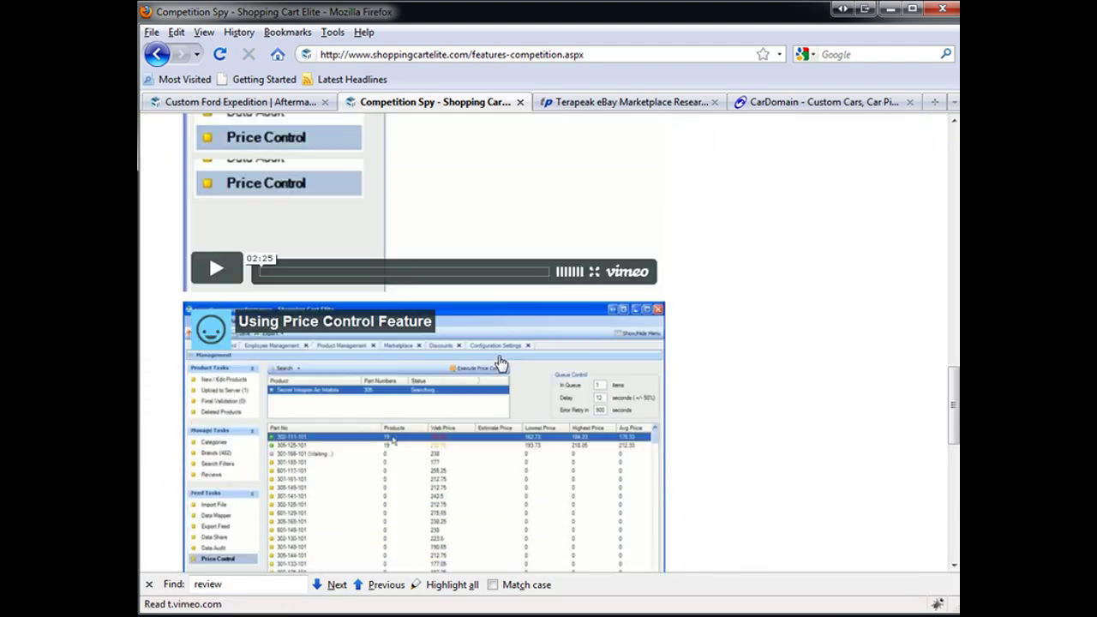
{"action": "scroll", "coordinate": [511, 371], "scroll_direction": "up", "scroll_amount": 8}
{"action": "left_click", "coordinate": [379, 261]}
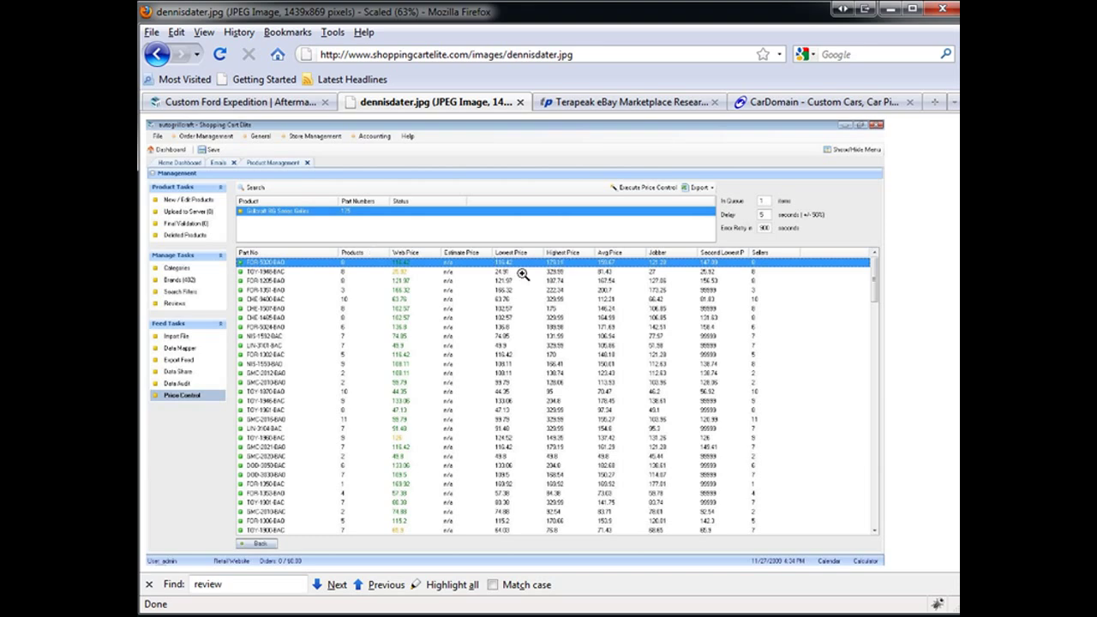
{"action": "left_click", "coordinate": [554, 266]}
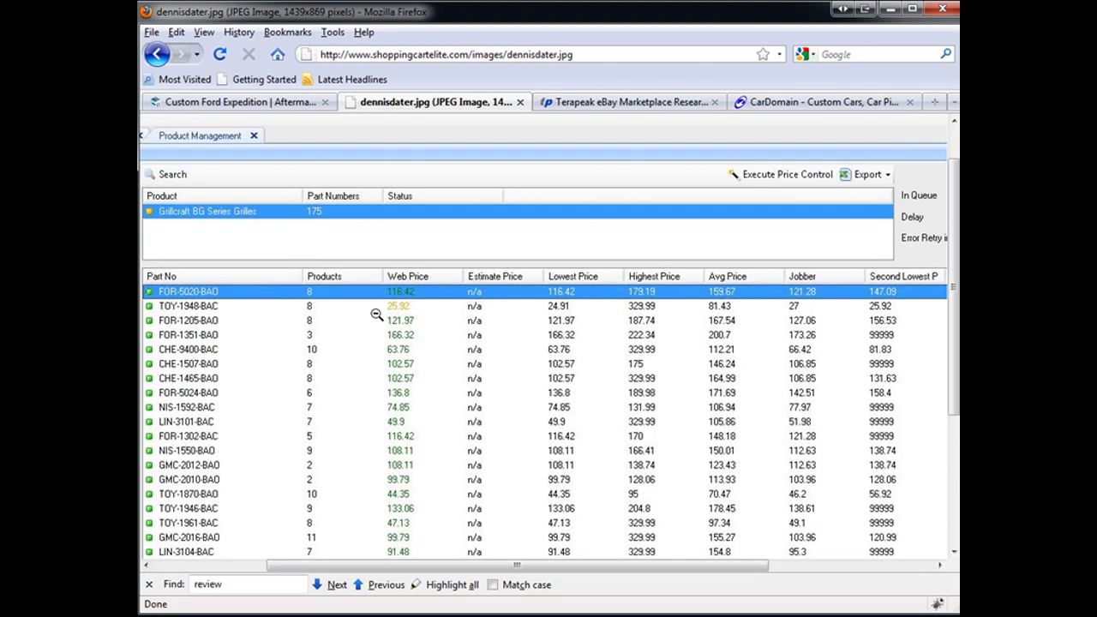
{"action": "scroll", "coordinate": [317, 287], "scroll_direction": "up", "scroll_amount": 1}
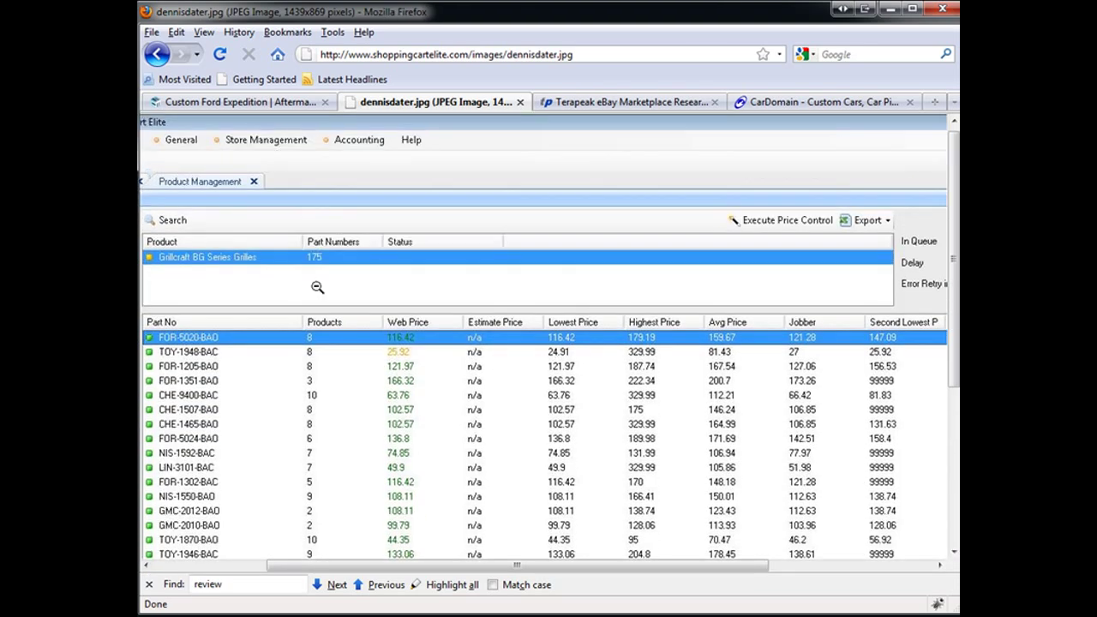
{"action": "scroll", "coordinate": [315, 257], "scroll_direction": "down", "scroll_amount": 1}
{"action": "scroll", "coordinate": [302, 271], "scroll_direction": "down", "scroll_amount": 1}
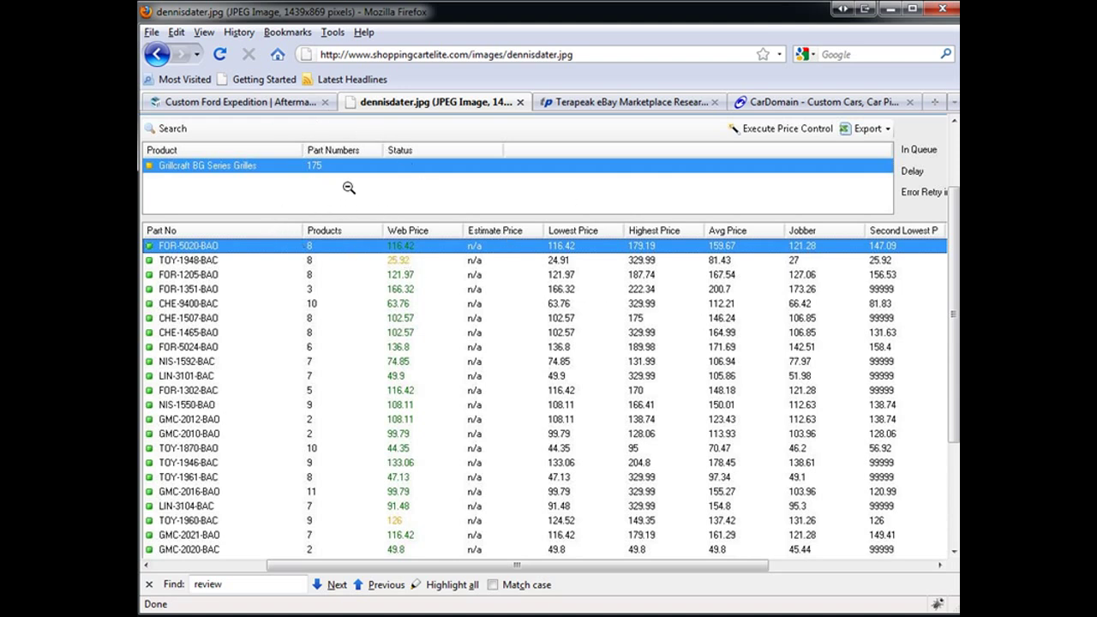
Return to the Modified Expedition site and review its new and featured products
{"action": "left_click", "coordinate": [242, 104]}
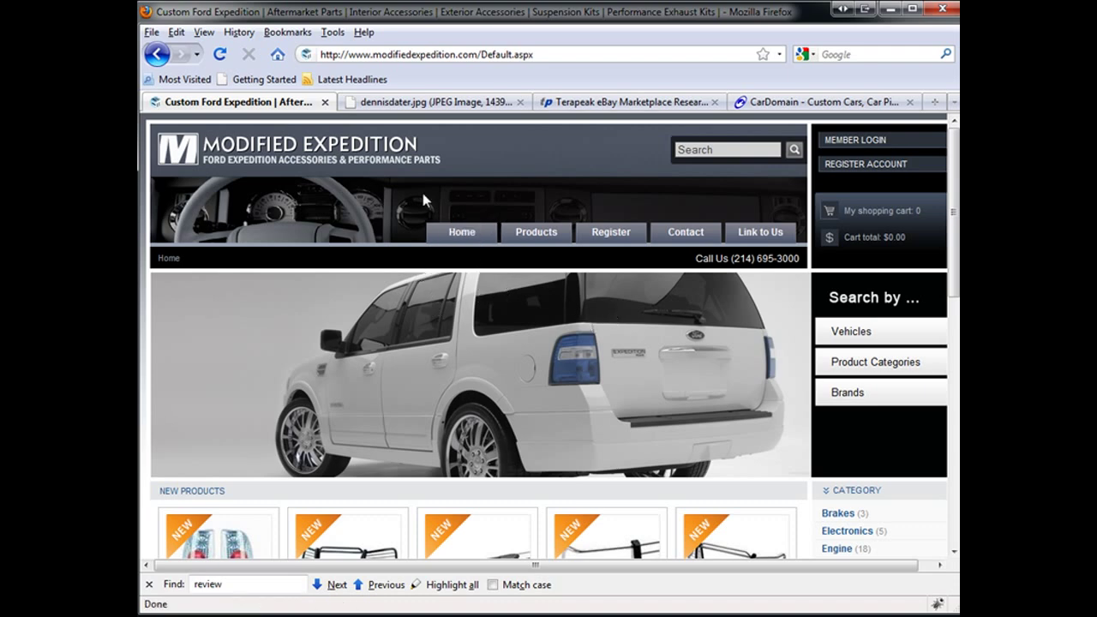
{"action": "scroll", "coordinate": [465, 312], "scroll_direction": "down", "scroll_amount": 3}
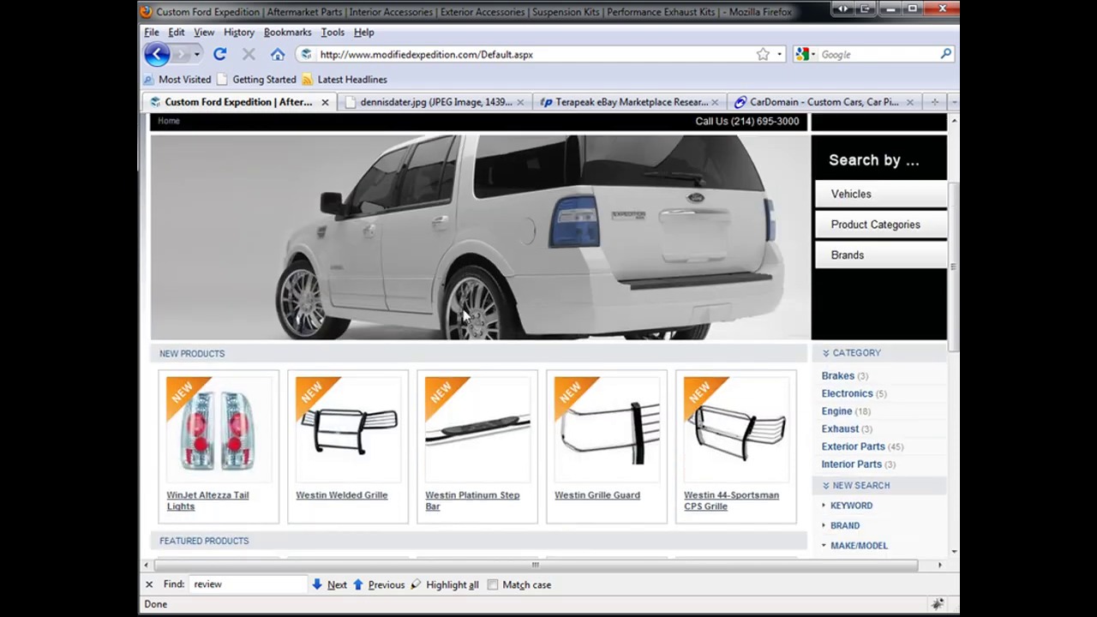
{"action": "scroll", "coordinate": [465, 311], "scroll_direction": "down", "scroll_amount": 2}
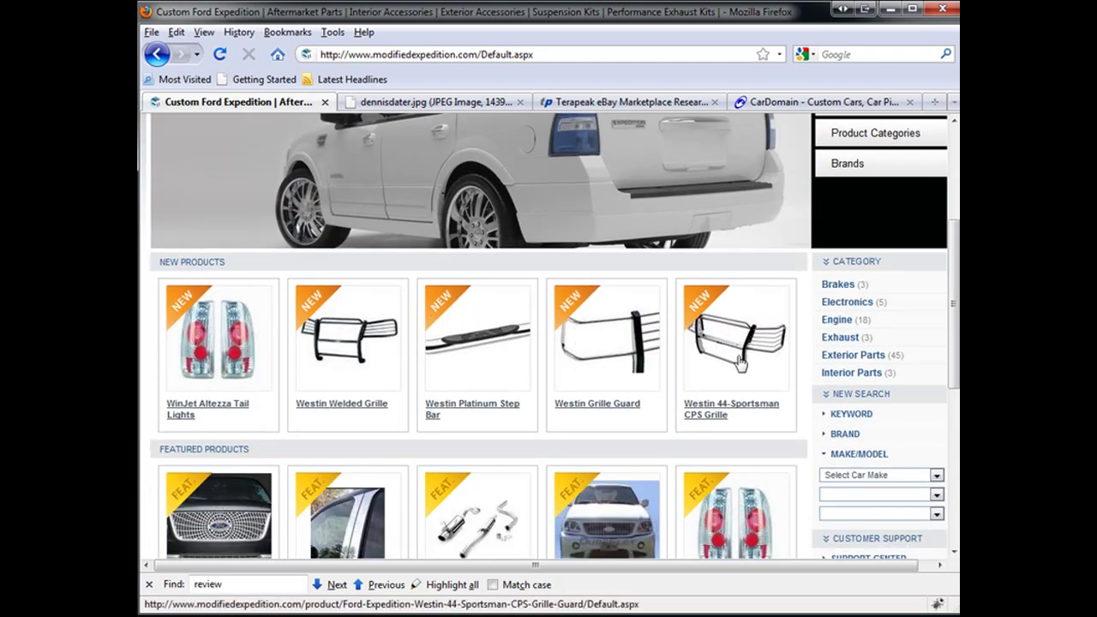
{"action": "scroll", "coordinate": [492, 243], "scroll_direction": "up", "scroll_amount": 2}
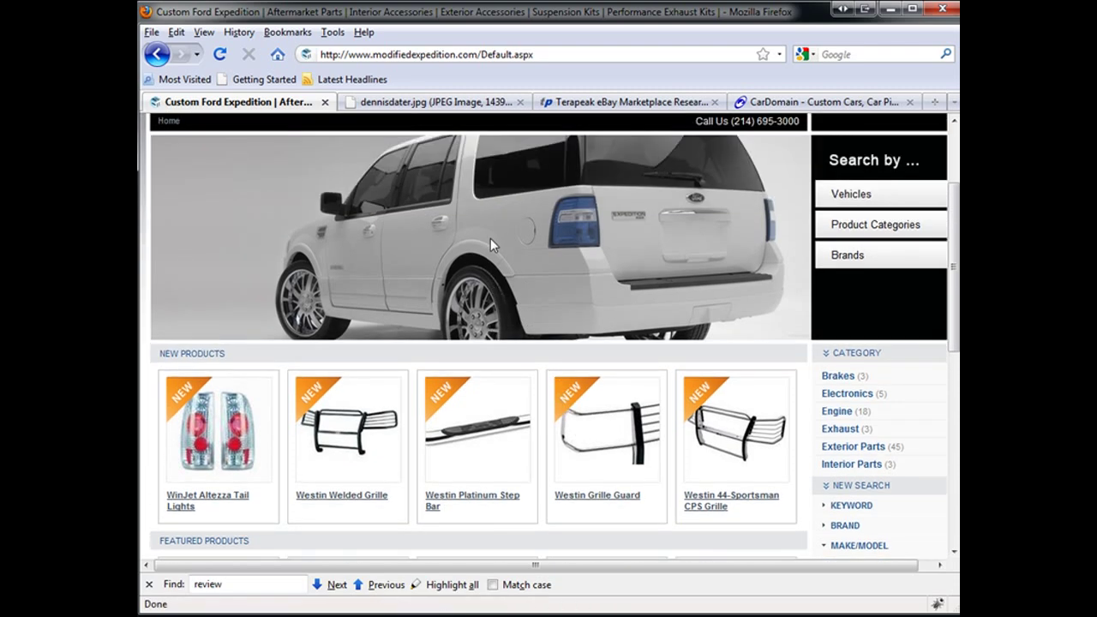
{"action": "scroll", "coordinate": [491, 244], "scroll_direction": "down", "scroll_amount": 2}
{"action": "scroll", "coordinate": [492, 242], "scroll_direction": "up", "scroll_amount": 1}
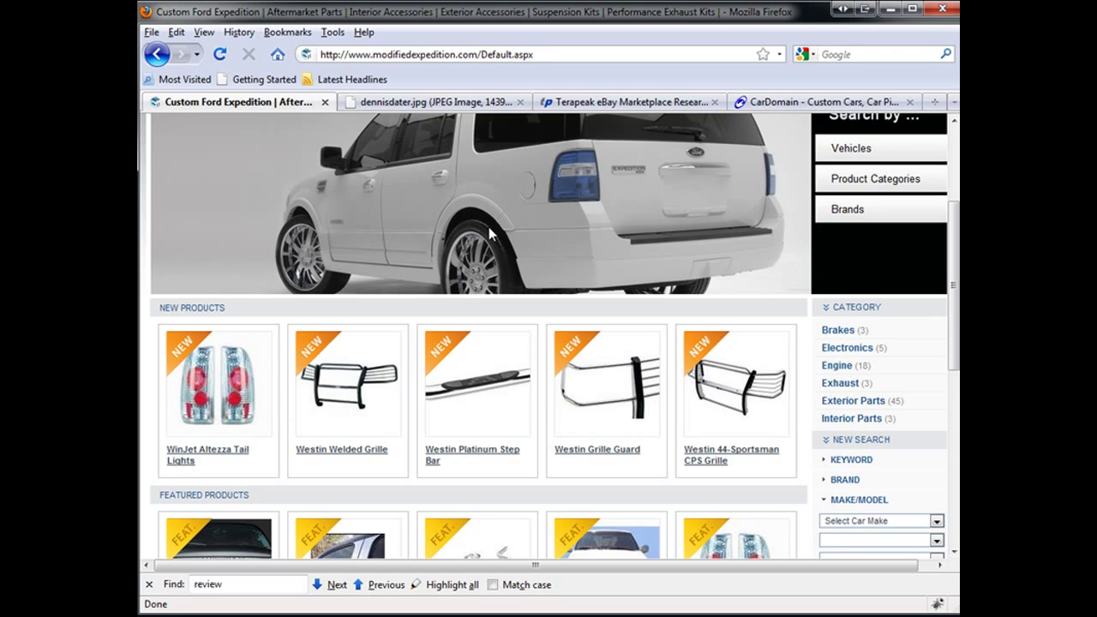
{"action": "scroll", "coordinate": [521, 243], "scroll_direction": "up", "scroll_amount": 1}
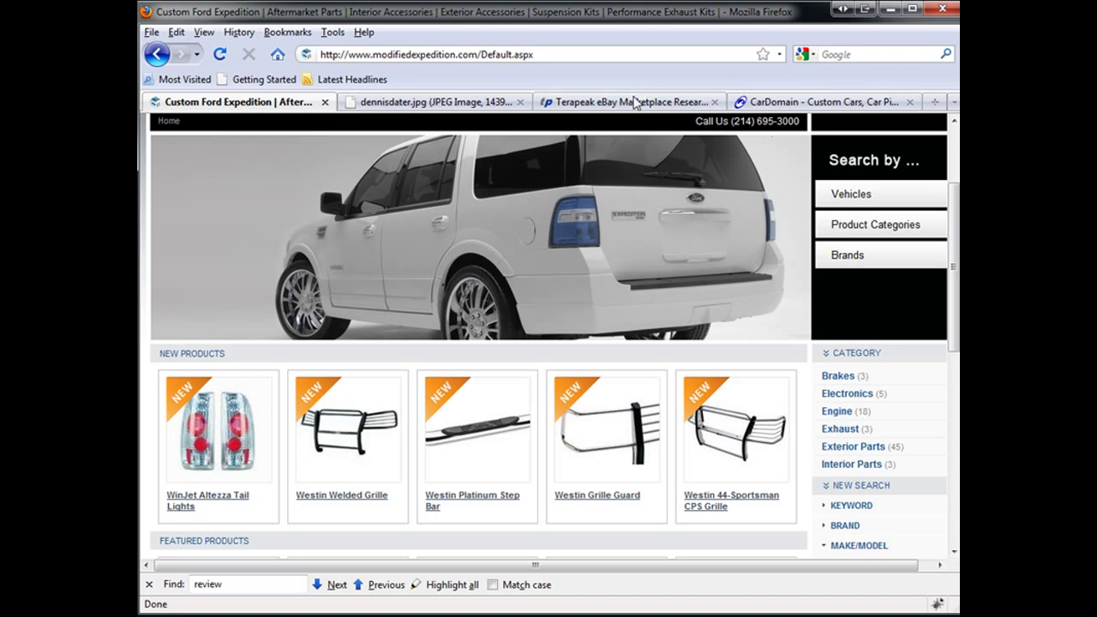
Switch to the CarDomain site and open the Ford Expedition listing under the Ford make
{"action": "left_click", "coordinate": [817, 104]}
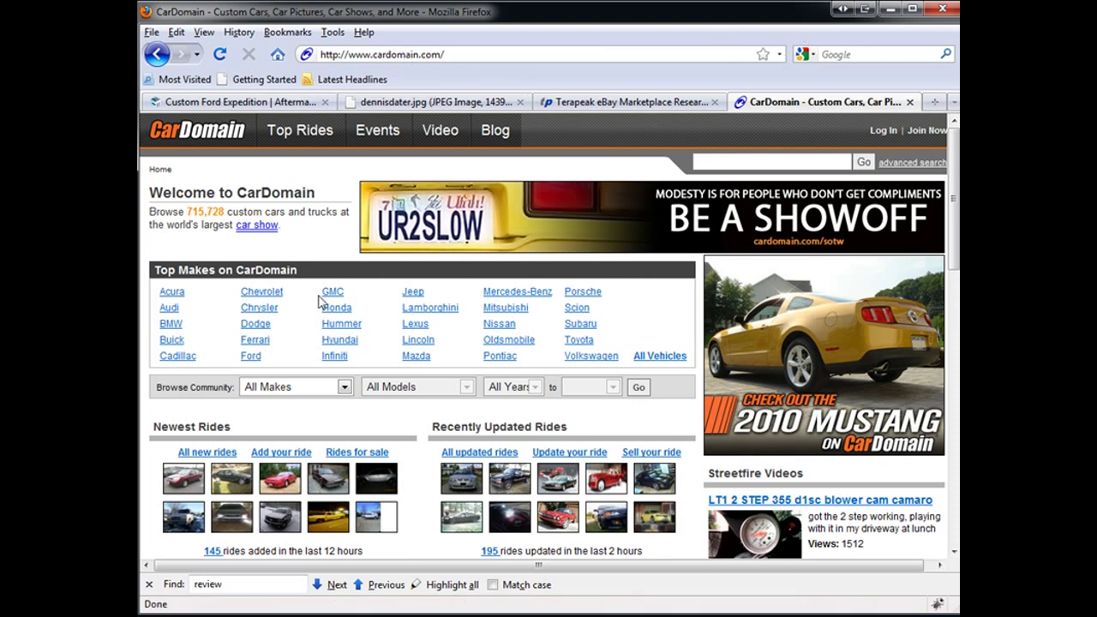
{"action": "left_click", "coordinate": [251, 364]}
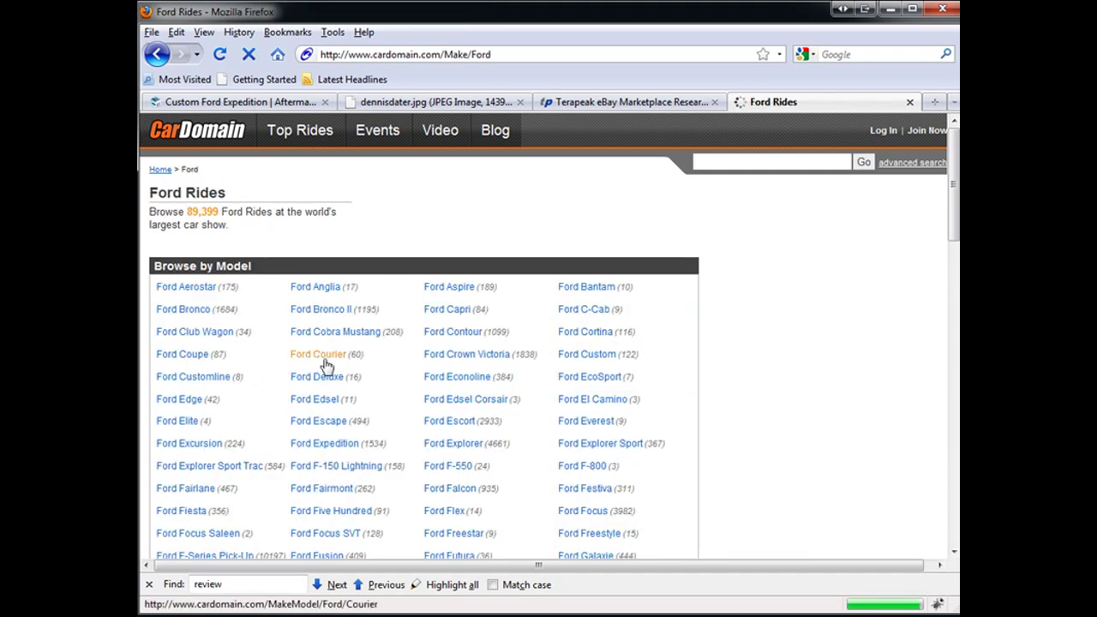
{"action": "left_click", "coordinate": [327, 444]}
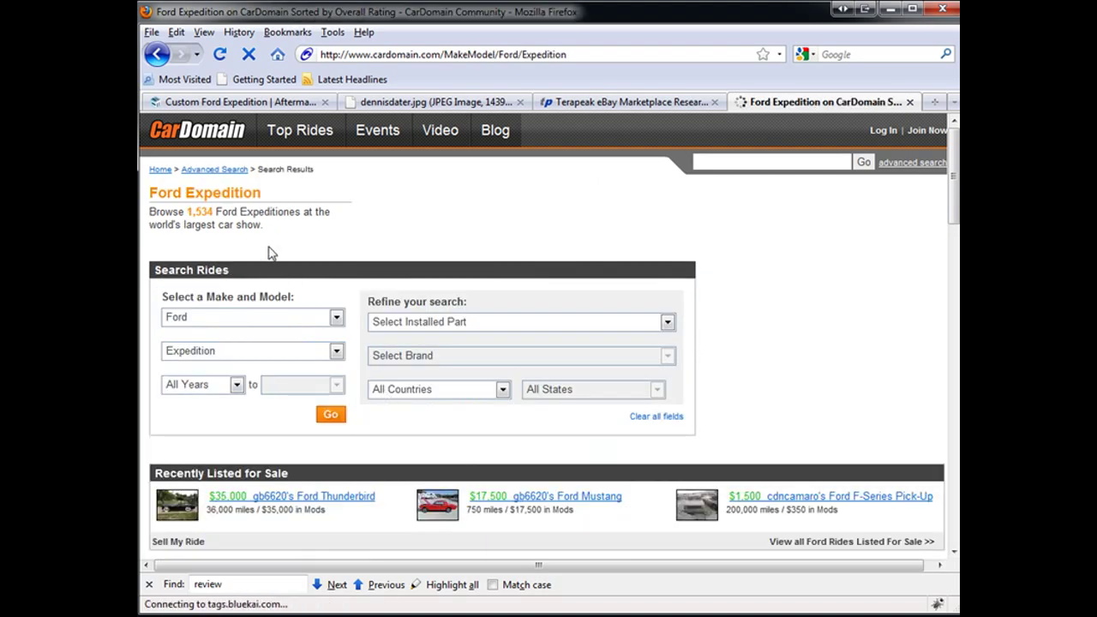
Open the 2007 Ford Expedition ride from Car Wars in the search results and look through its photos
{"action": "scroll", "coordinate": [369, 309], "scroll_direction": "down", "scroll_amount": 7}
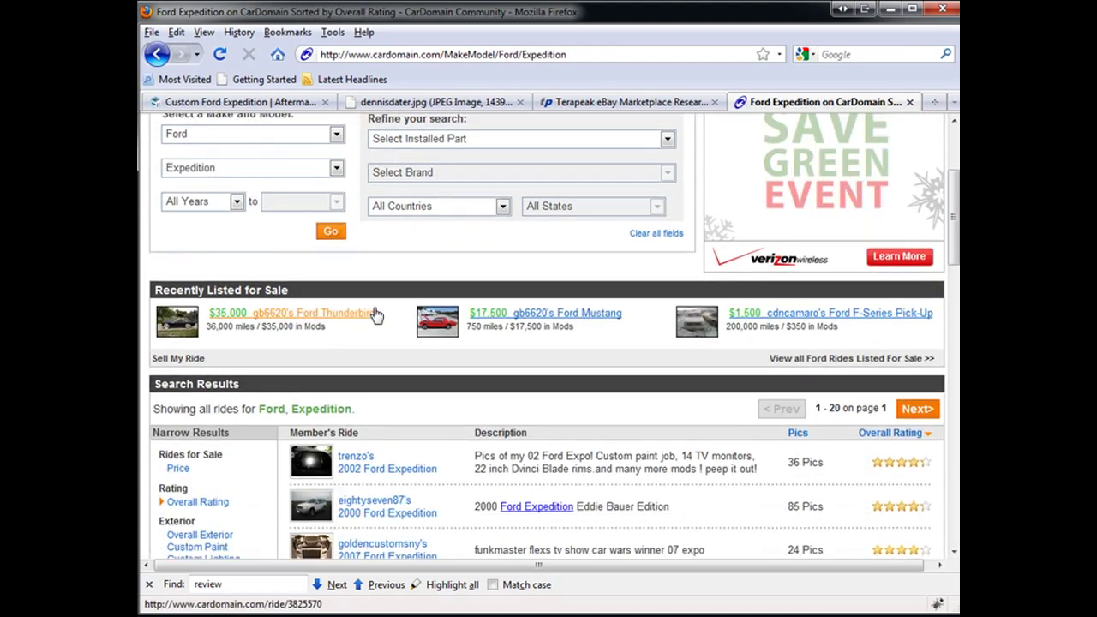
{"action": "scroll", "coordinate": [347, 337], "scroll_direction": "down", "scroll_amount": 3}
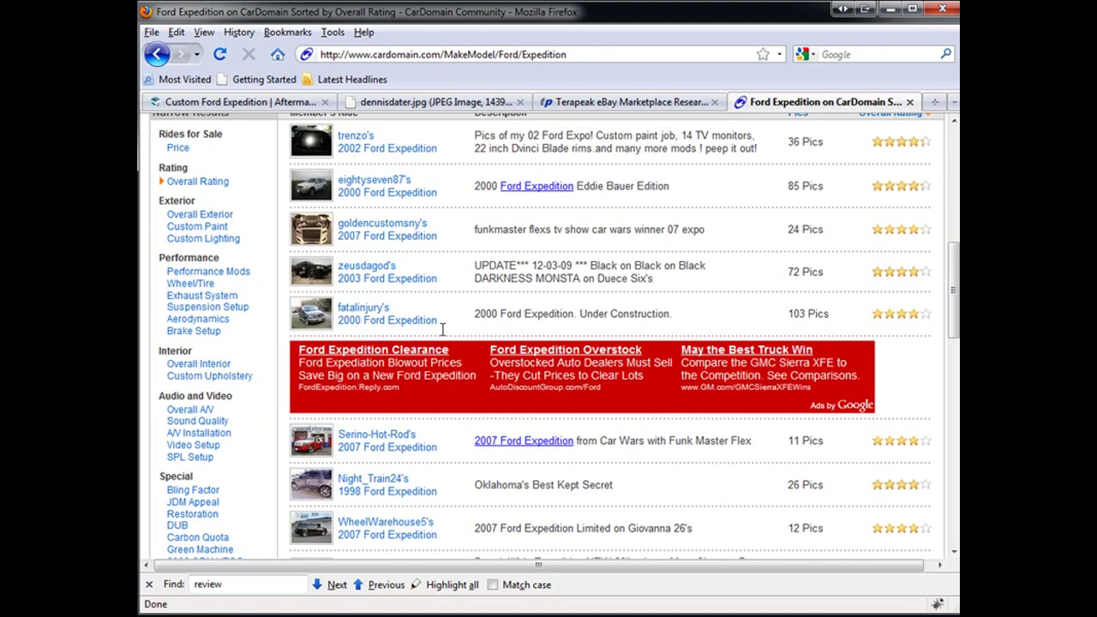
{"action": "left_click", "coordinate": [370, 353]}
{"action": "scroll", "coordinate": [493, 349], "scroll_direction": "down", "scroll_amount": 10}
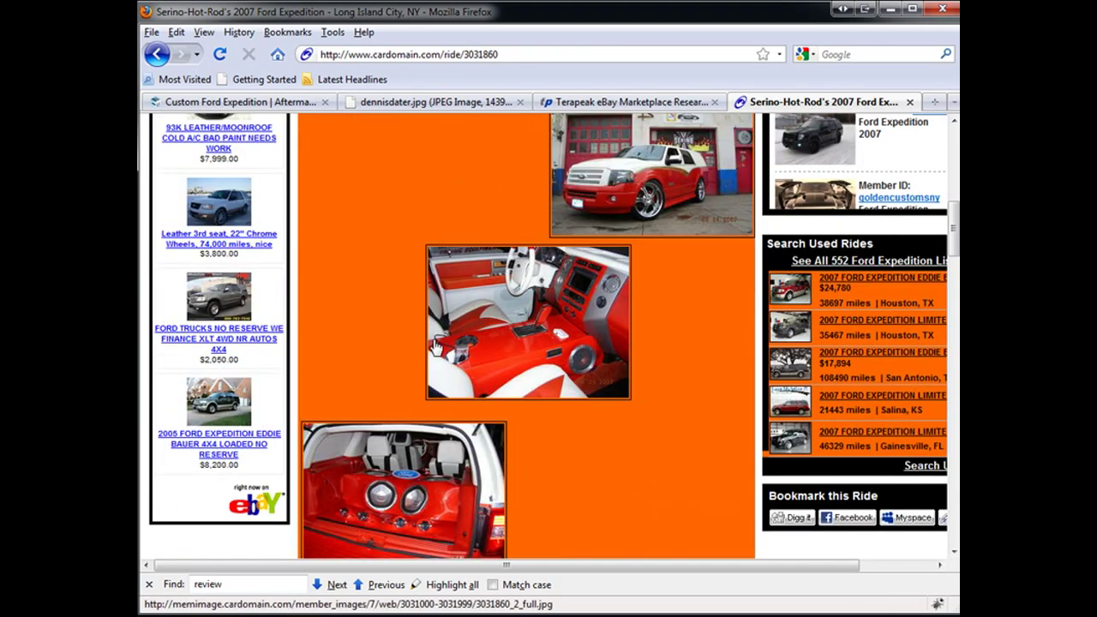
{"action": "scroll", "coordinate": [435, 343], "scroll_direction": "down", "scroll_amount": 3}
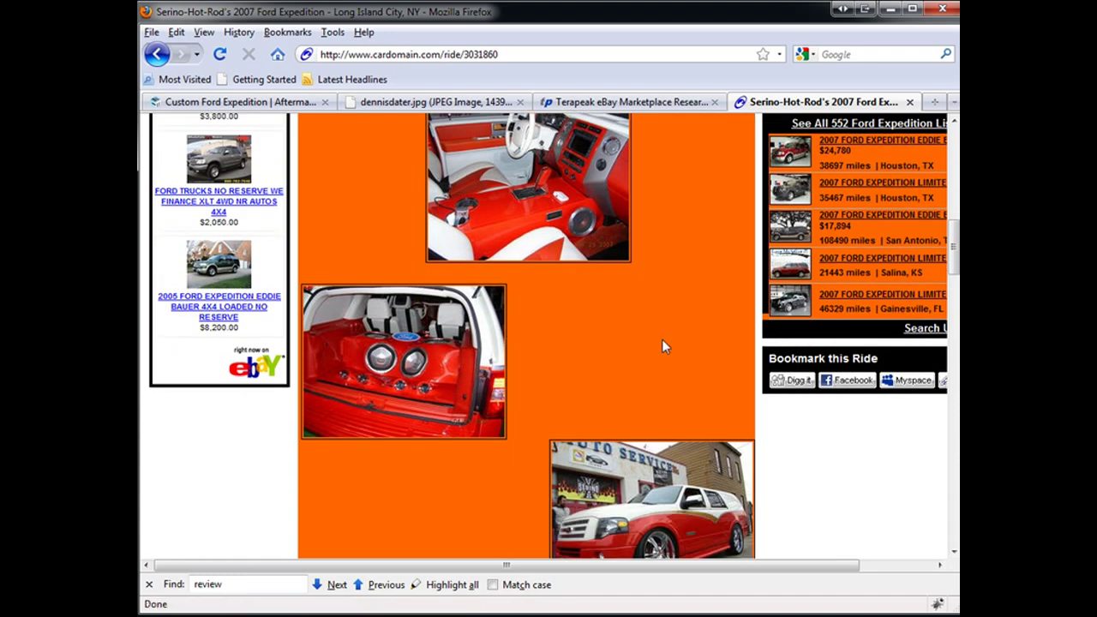
{"action": "scroll", "coordinate": [662, 339], "scroll_direction": "down", "scroll_amount": 3}
{"action": "scroll", "coordinate": [578, 377], "scroll_direction": "down", "scroll_amount": 2}
{"action": "scroll", "coordinate": [339, 429], "scroll_direction": "up", "scroll_amount": 2}
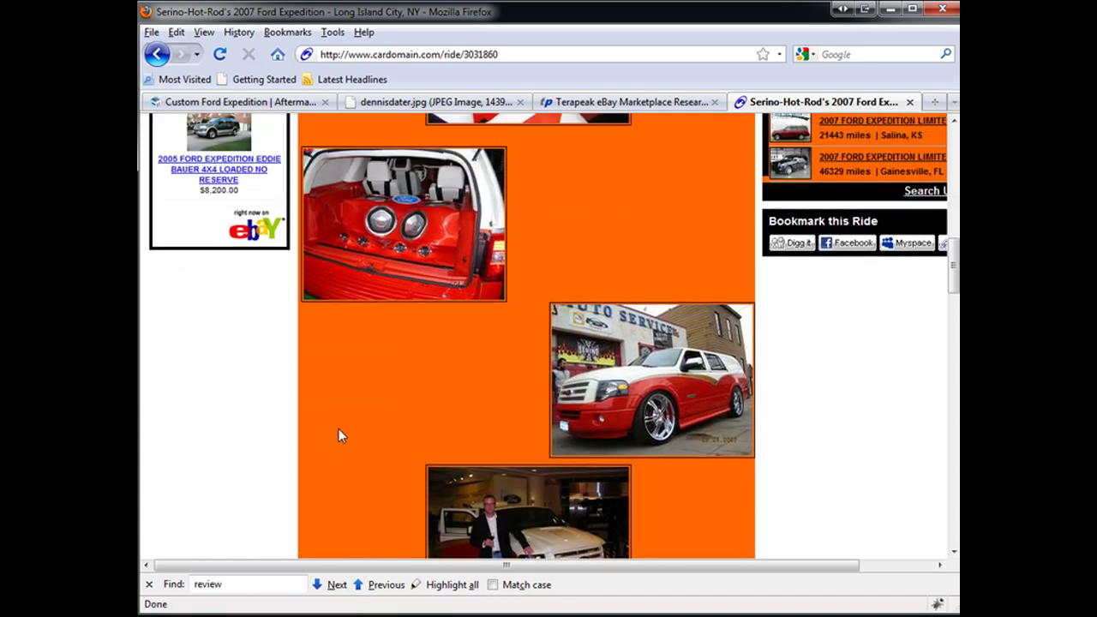
{"action": "scroll", "coordinate": [716, 437], "scroll_direction": "up", "scroll_amount": 1}
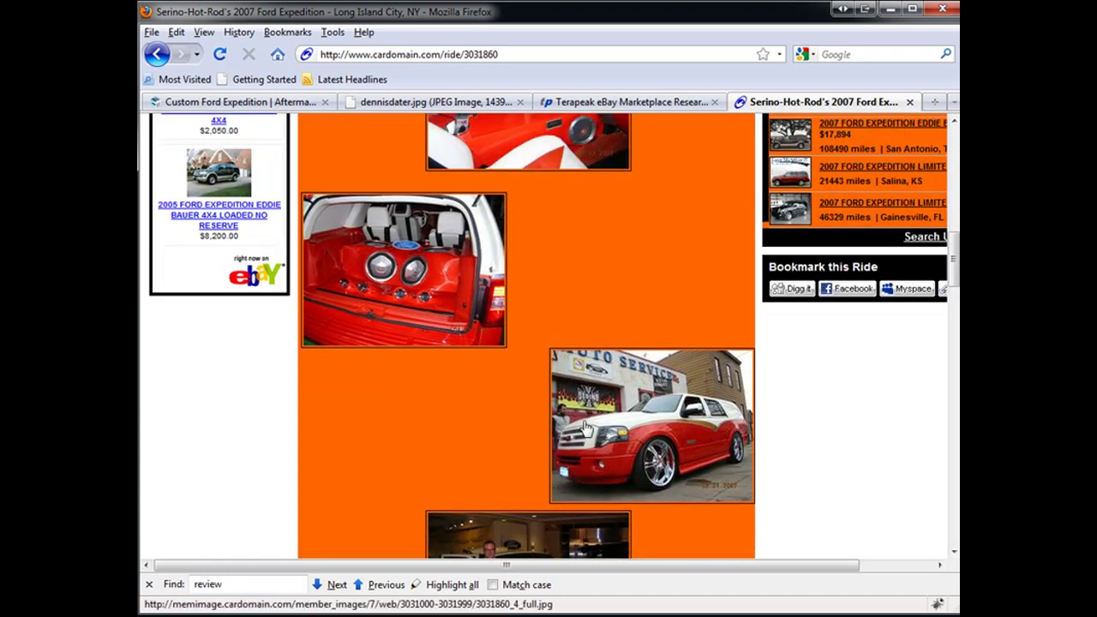
{"action": "scroll", "coordinate": [549, 416], "scroll_direction": "up", "scroll_amount": 4}
{"action": "scroll", "coordinate": [552, 403], "scroll_direction": "up", "scroll_amount": 3}
{"action": "scroll", "coordinate": [613, 303], "scroll_direction": "up", "scroll_amount": 3}
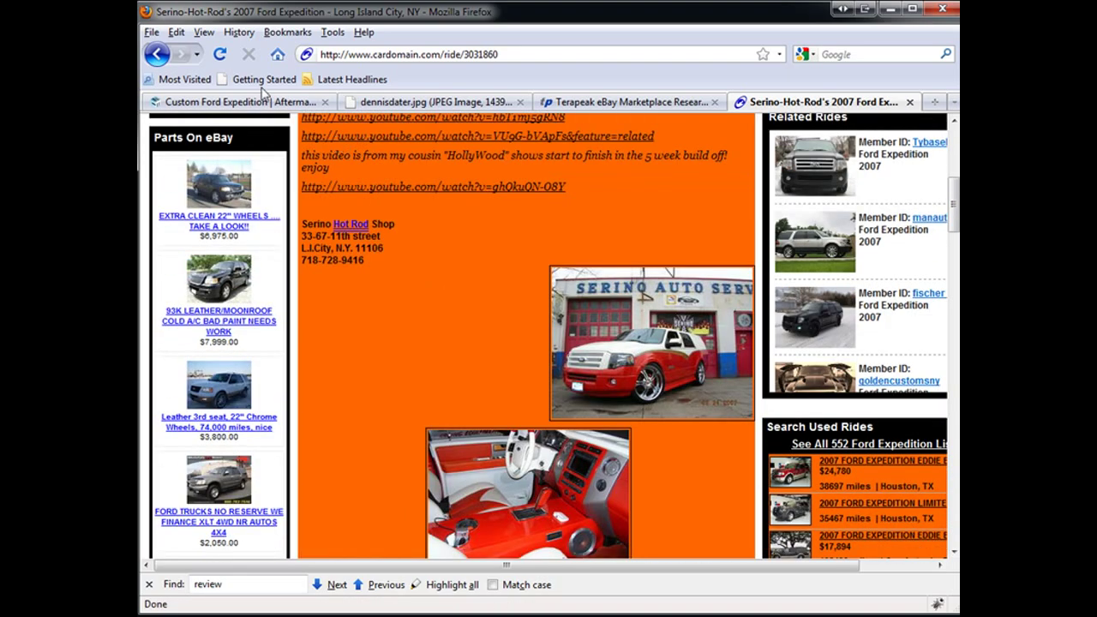
View the 2009 Ford Expedition ride "Only Truck In Mannheim On 26's" from the results list, then return to the list
{"action": "left_click", "coordinate": [157, 55]}
{"action": "scroll", "coordinate": [481, 399], "scroll_direction": "down", "scroll_amount": 8}
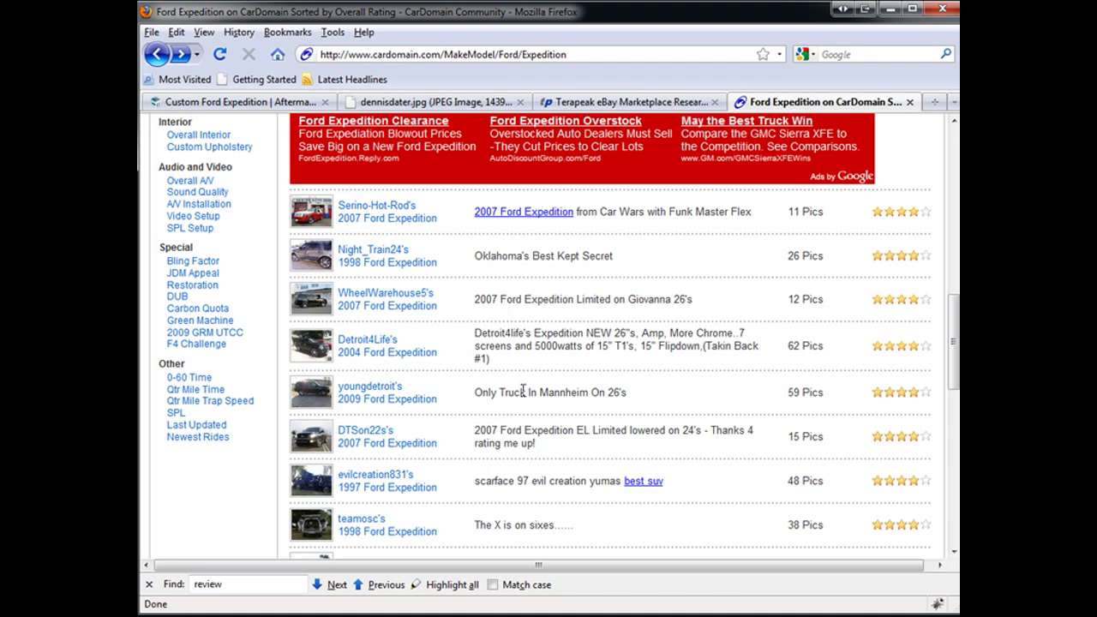
{"action": "left_click", "coordinate": [426, 400]}
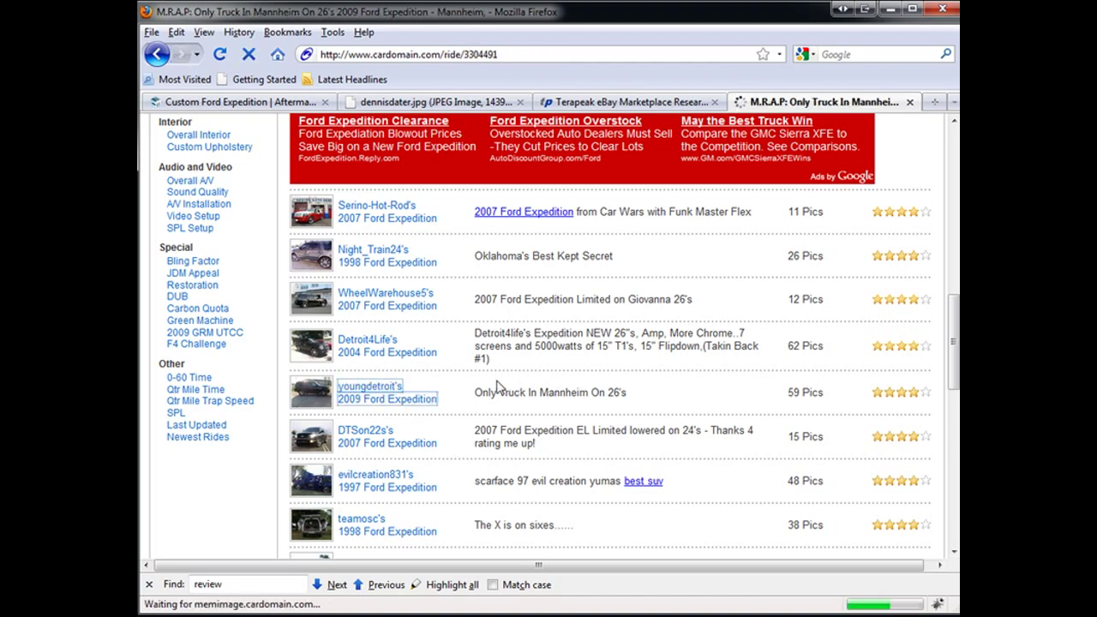
{"action": "scroll", "coordinate": [497, 379], "scroll_direction": "down", "scroll_amount": 8}
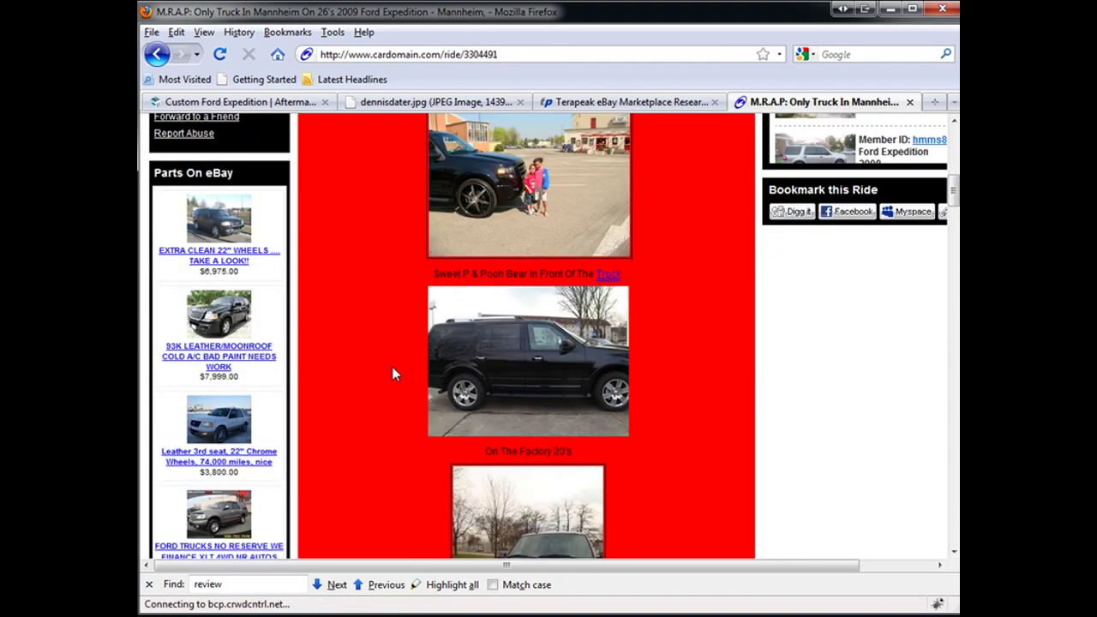
{"action": "scroll", "coordinate": [673, 385], "scroll_direction": "down", "scroll_amount": 3}
{"action": "scroll", "coordinate": [608, 363], "scroll_direction": "up", "scroll_amount": 10}
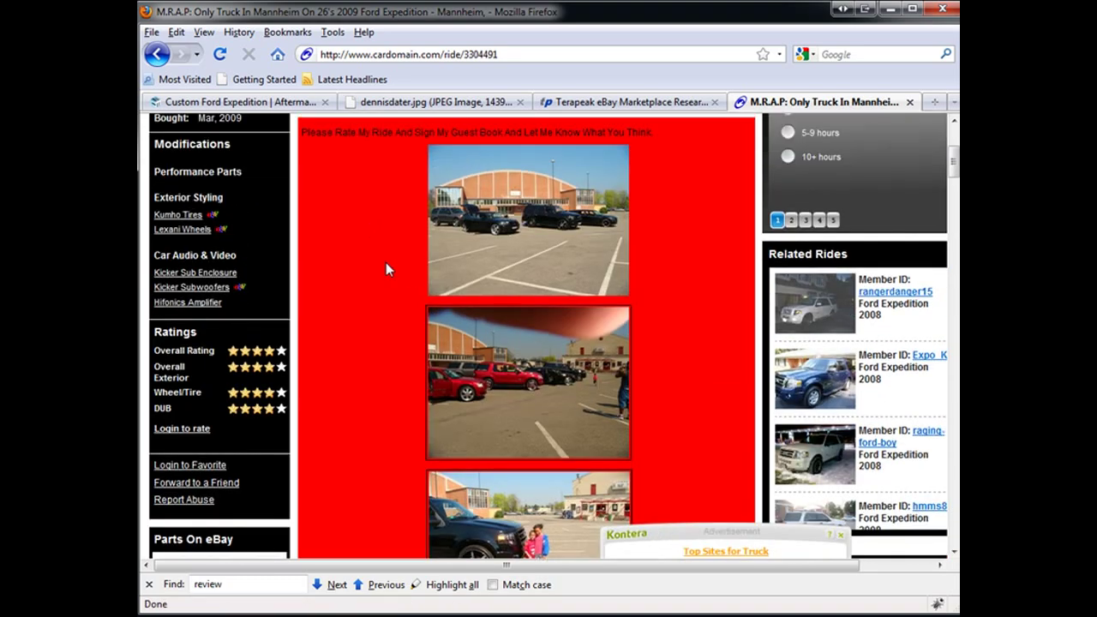
{"action": "key", "text": "alt+Left"}
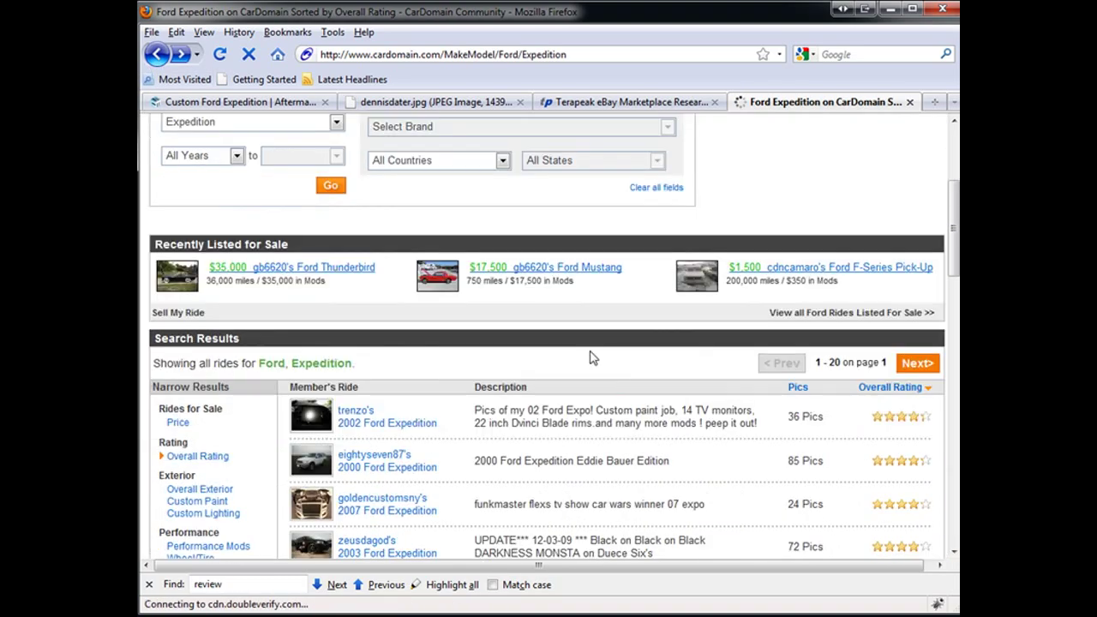
Open the fully modified 2007 Ford Expedition ride with halo headlights from the CarDomain results and look through its photos
{"action": "scroll", "coordinate": [481, 386], "scroll_direction": "down", "scroll_amount": 2}
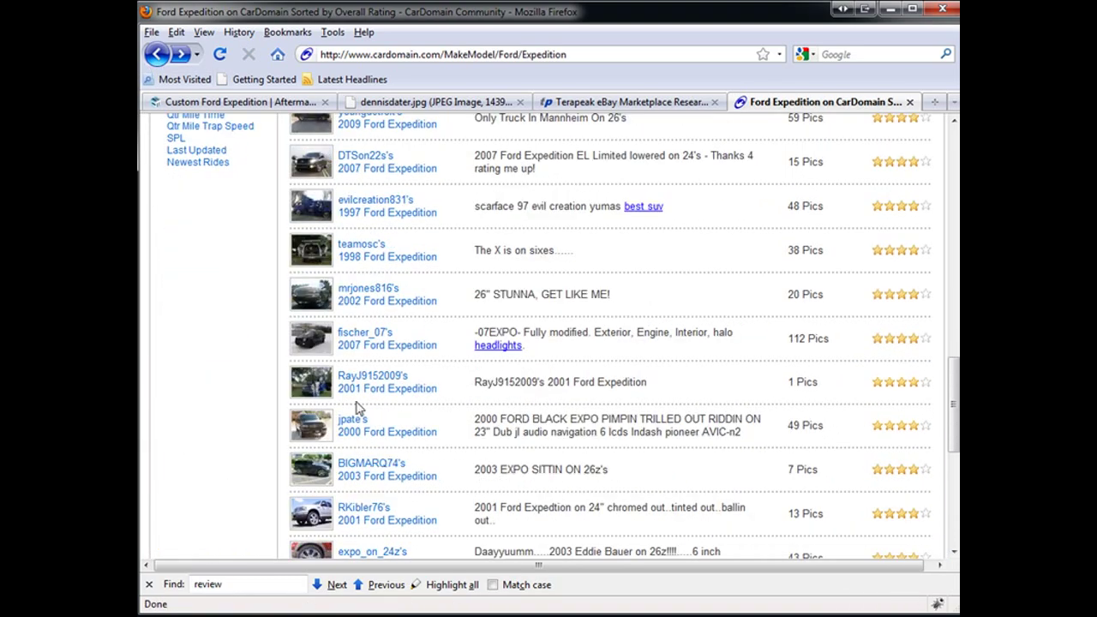
{"action": "left_click", "coordinate": [313, 344]}
{"action": "scroll", "coordinate": [577, 358], "scroll_direction": "down", "scroll_amount": 12}
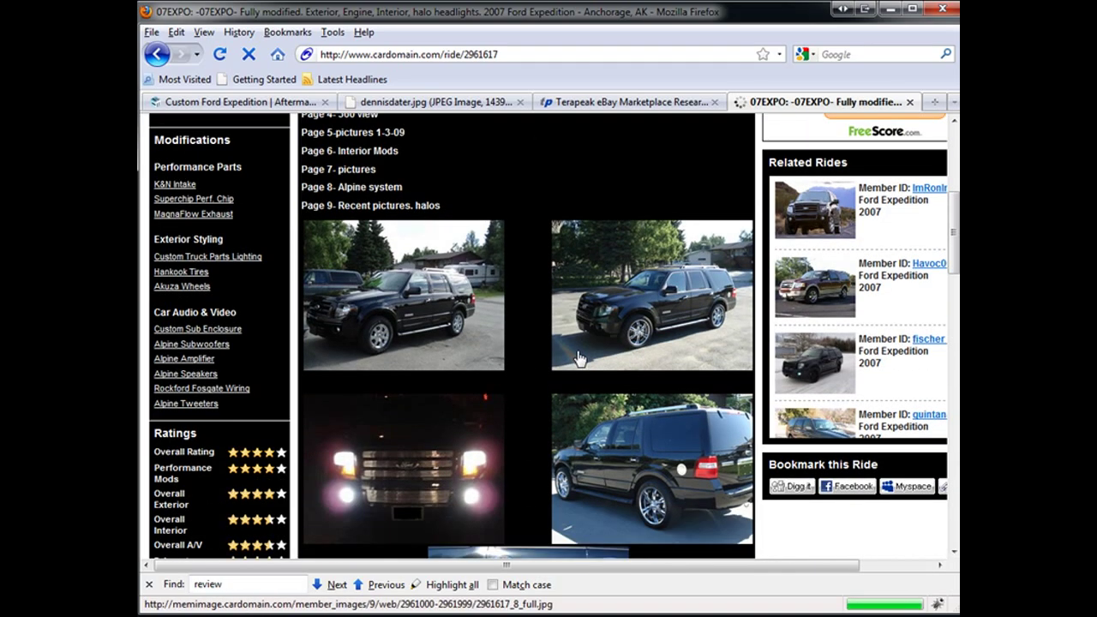
{"action": "scroll", "coordinate": [586, 359], "scroll_direction": "down", "scroll_amount": 5}
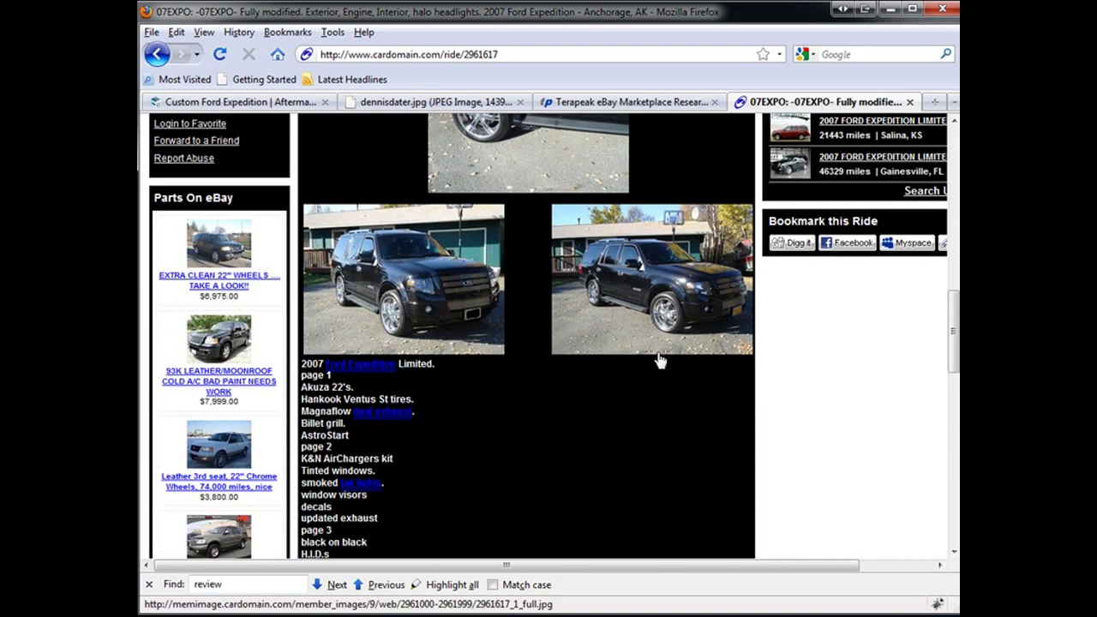
{"action": "scroll", "coordinate": [657, 360], "scroll_direction": "up", "scroll_amount": 11}
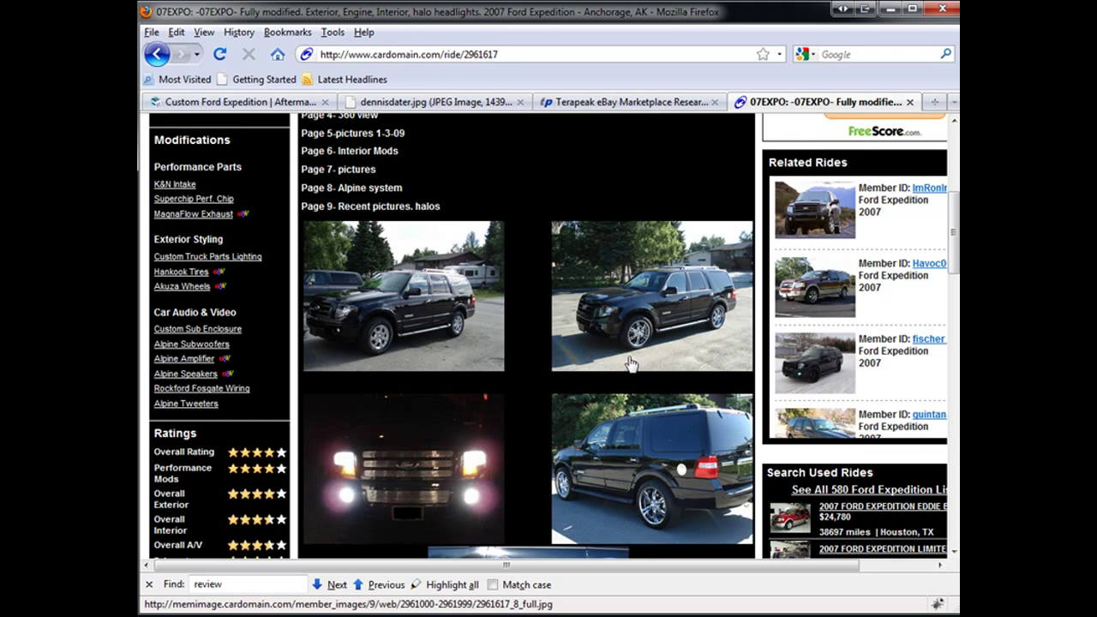
Review the ride's photo page index and its Modifications list, bringing up the eBay parts preview for a listed modification
{"action": "scroll", "coordinate": [677, 346], "scroll_direction": "up", "scroll_amount": 2}
{"action": "scroll", "coordinate": [673, 343], "scroll_direction": "up", "scroll_amount": 1}
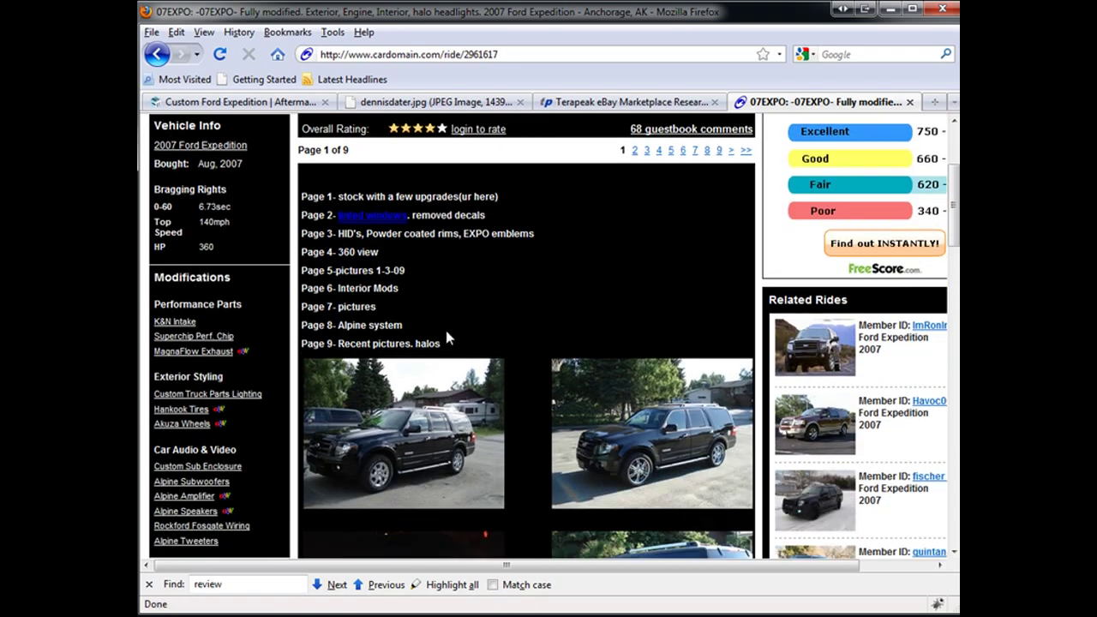
{"action": "scroll", "coordinate": [446, 330], "scroll_direction": "down", "scroll_amount": 1}
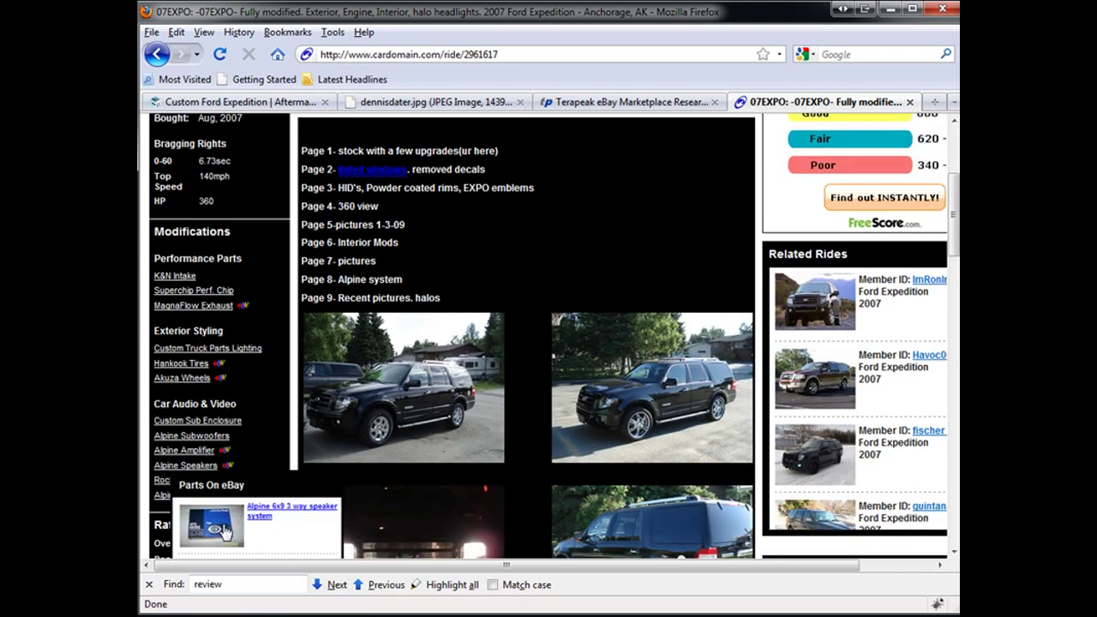
{"action": "mouse_move", "coordinate": [242, 306]}
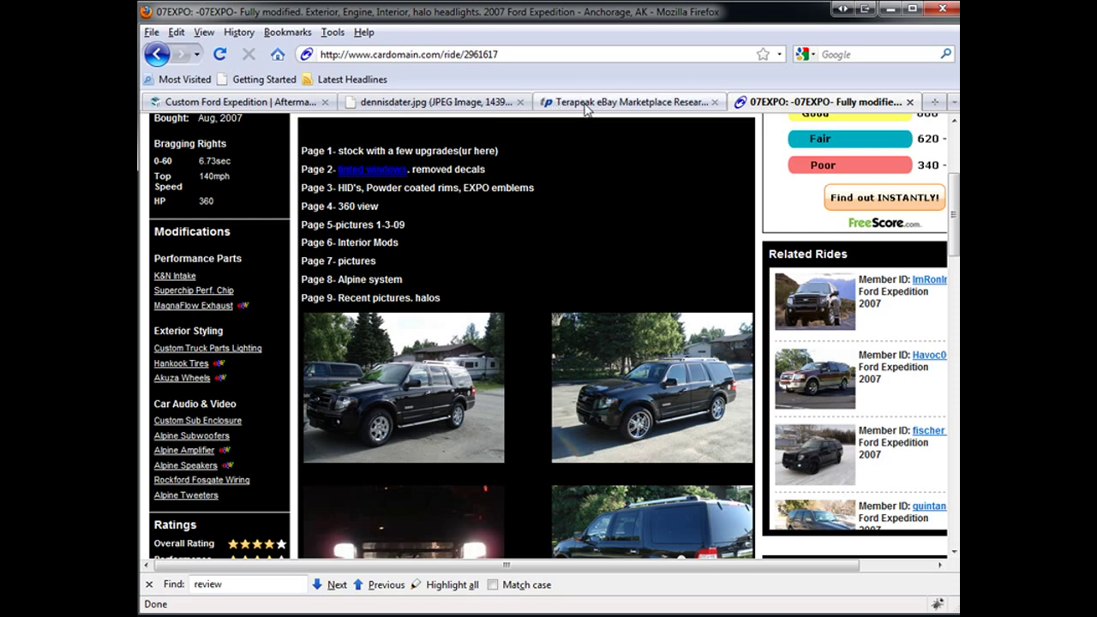
Switch to Terapeak and search eBayMotors.com for the top sellers of "expedition" items over 30 days
{"action": "left_click", "coordinate": [612, 103]}
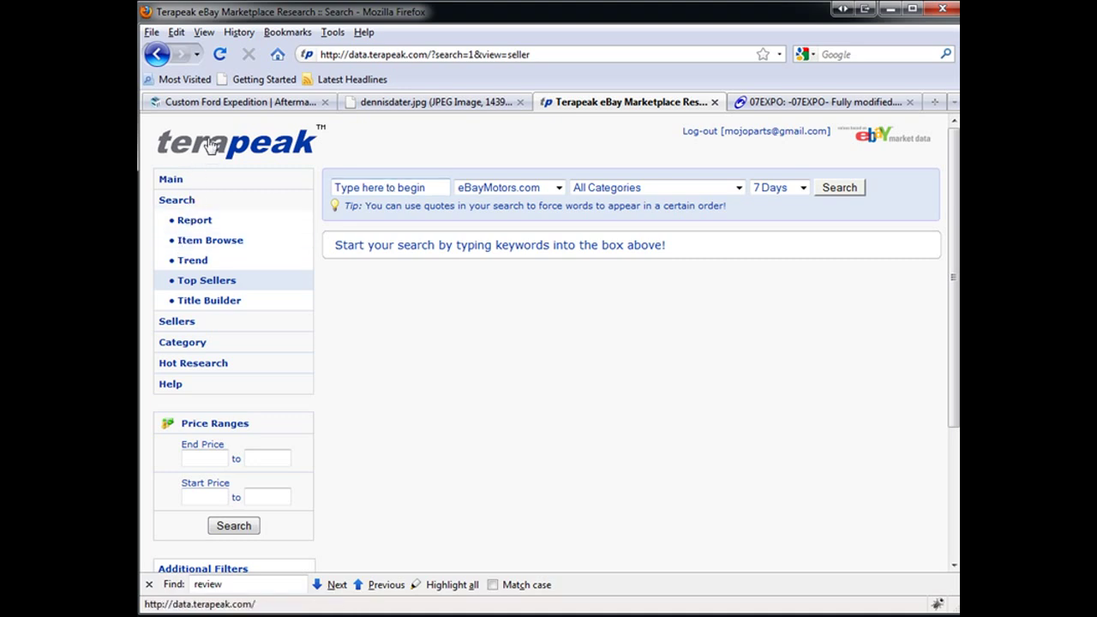
{"action": "left_click", "coordinate": [428, 190]}
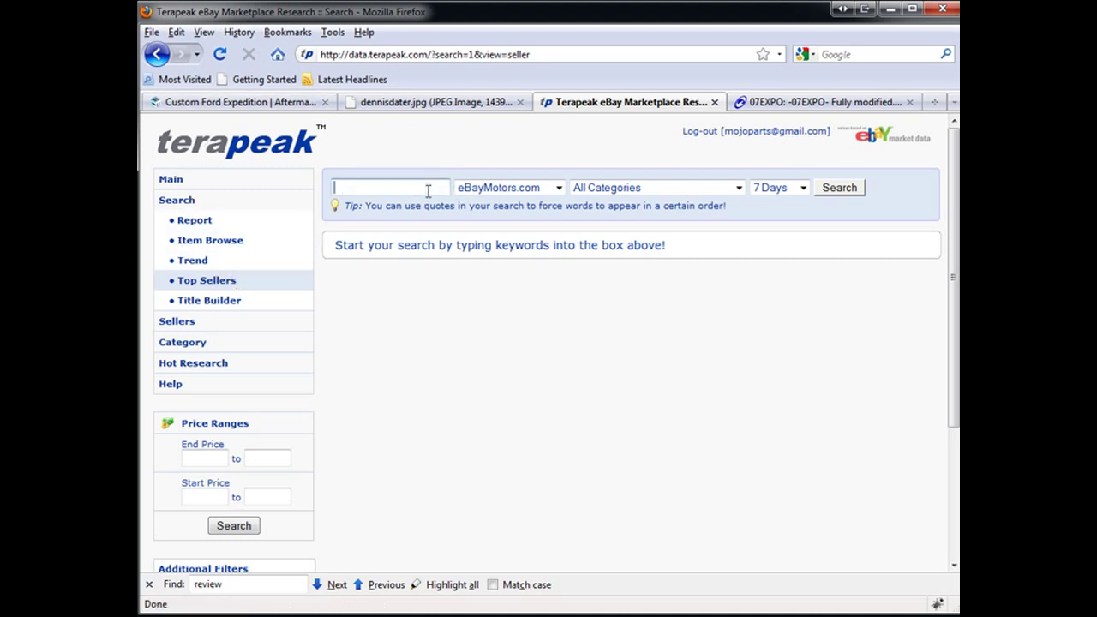
{"action": "type", "text": "expedition"}
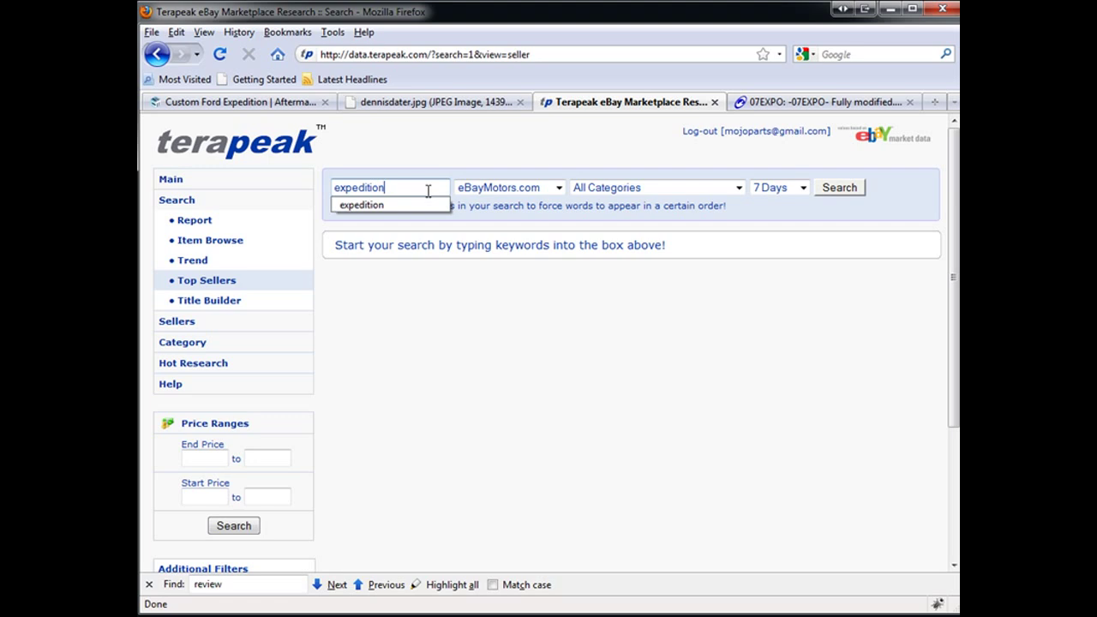
{"action": "left_click", "coordinate": [797, 190]}
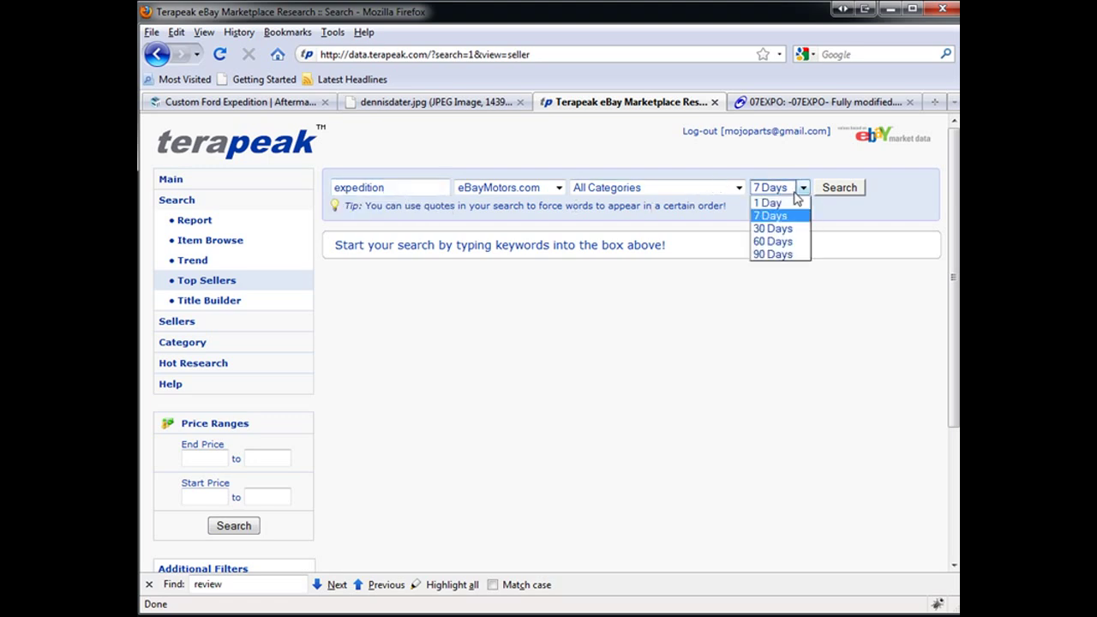
{"action": "left_click", "coordinate": [792, 230]}
{"action": "left_click", "coordinate": [839, 188]}
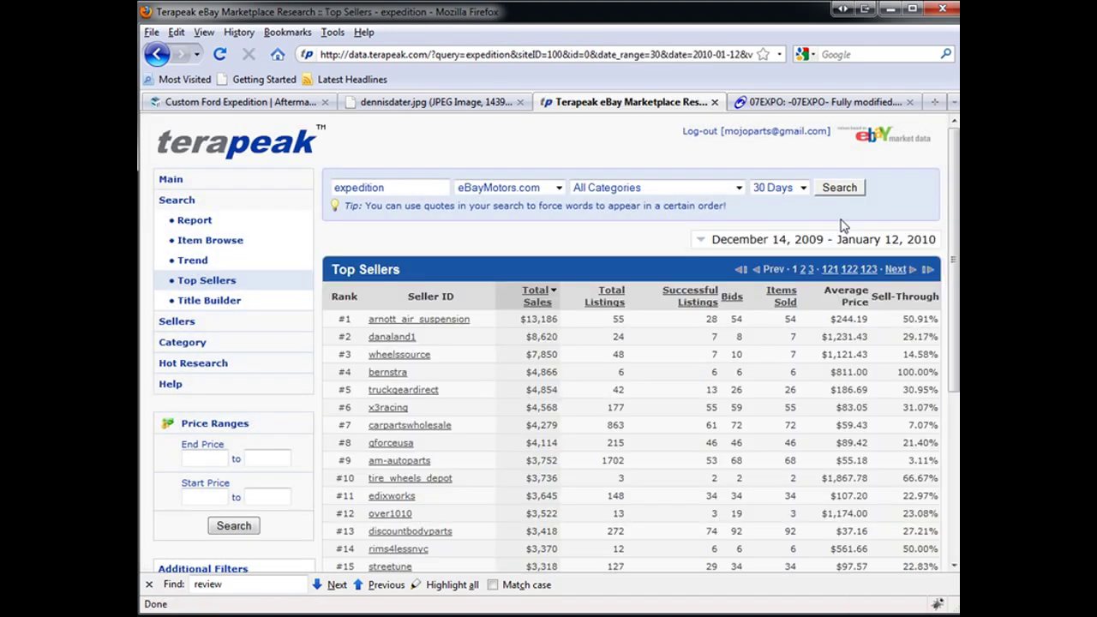
Open the report for seller arnott_air_suspension, examine its sold Expedition listings and prices, and return to the top sellers list
{"action": "left_click", "coordinate": [398, 322]}
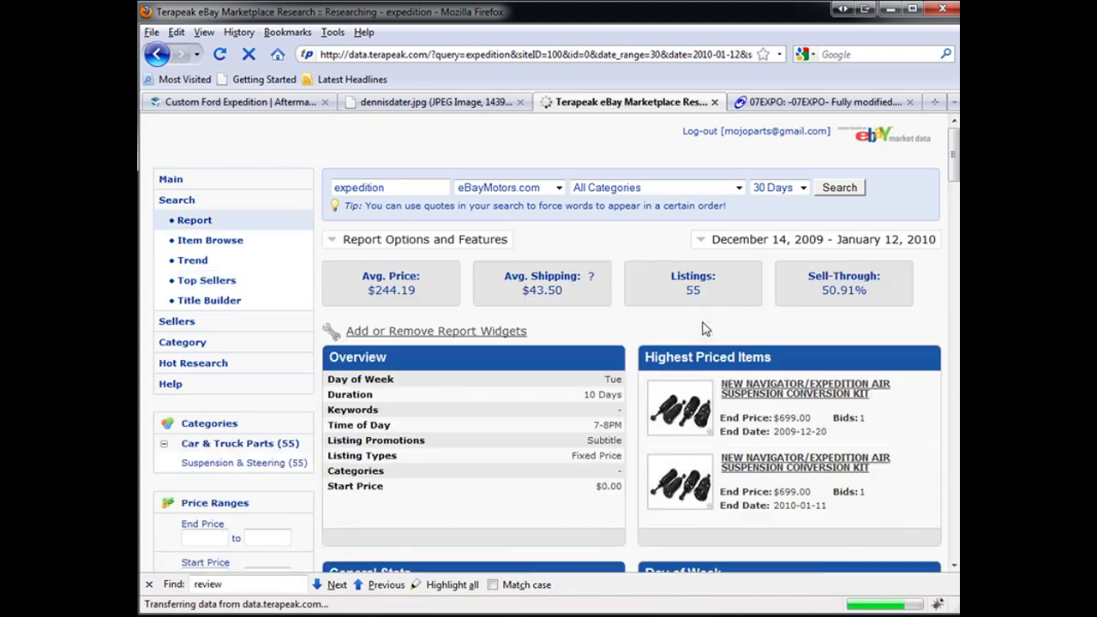
{"action": "scroll", "coordinate": [598, 356], "scroll_direction": "down", "scroll_amount": 5}
{"action": "scroll", "coordinate": [597, 356], "scroll_direction": "down", "scroll_amount": 20}
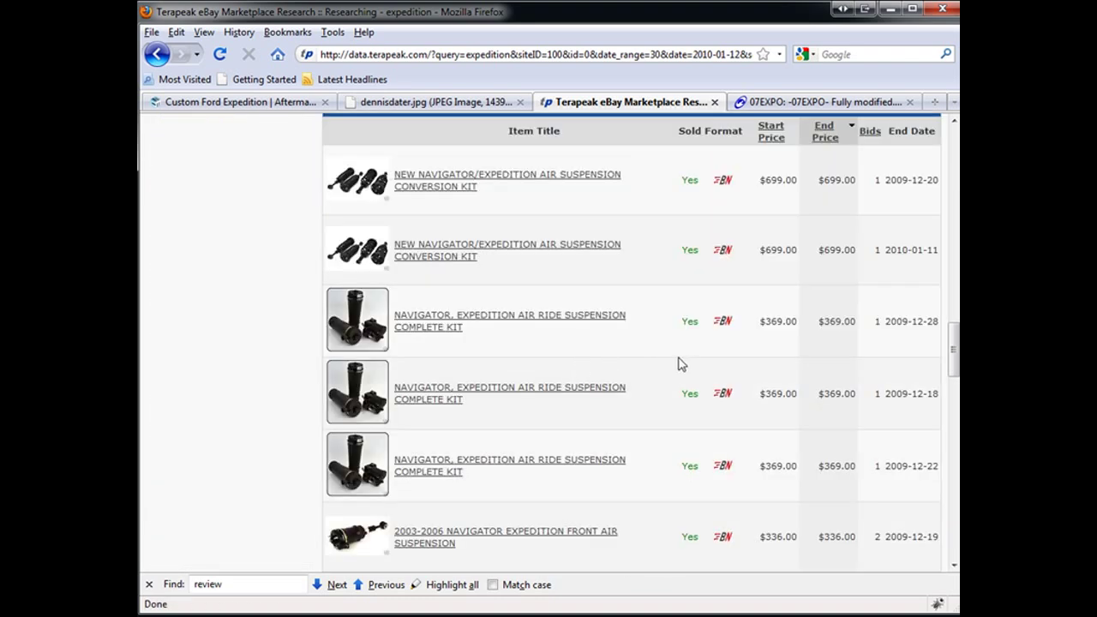
{"action": "scroll", "coordinate": [441, 331], "scroll_direction": "down", "scroll_amount": 1}
{"action": "scroll", "coordinate": [590, 287], "scroll_direction": "down", "scroll_amount": 5}
{"action": "scroll", "coordinate": [590, 287], "scroll_direction": "down", "scroll_amount": 16}
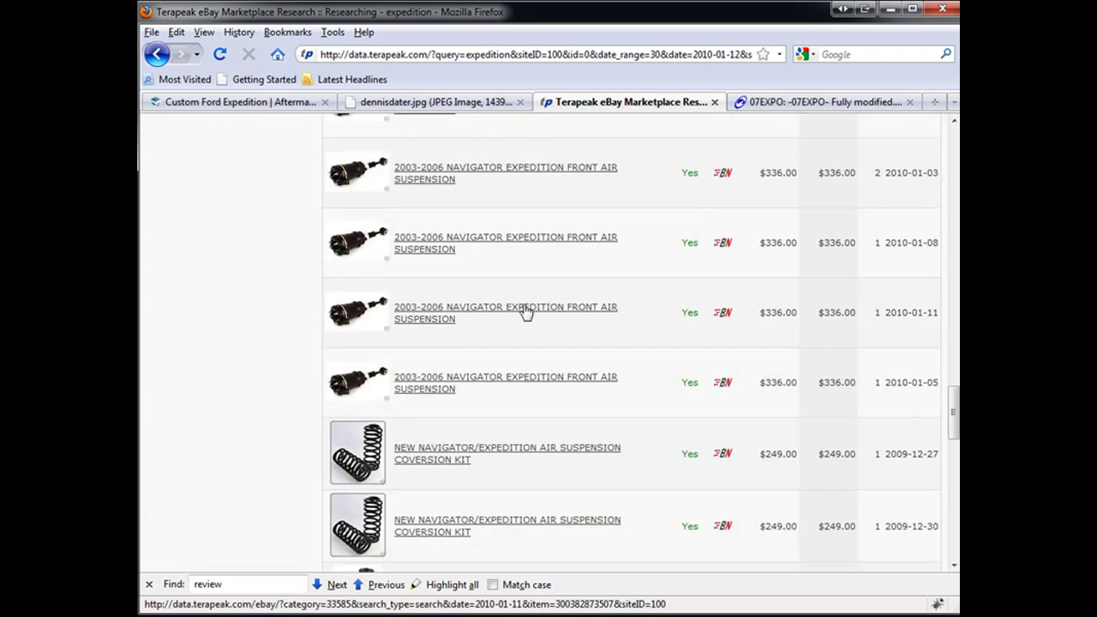
{"action": "scroll", "coordinate": [566, 314], "scroll_direction": "down", "scroll_amount": 9}
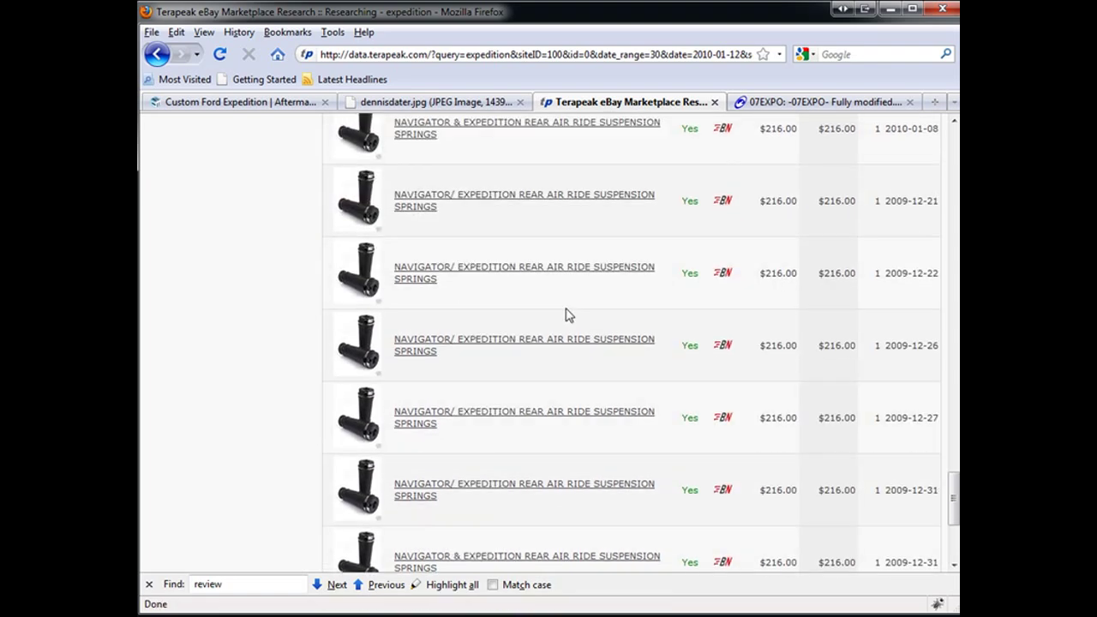
{"action": "scroll", "coordinate": [554, 304], "scroll_direction": "up", "scroll_amount": 9}
{"action": "scroll", "coordinate": [420, 257], "scroll_direction": "up", "scroll_amount": 4}
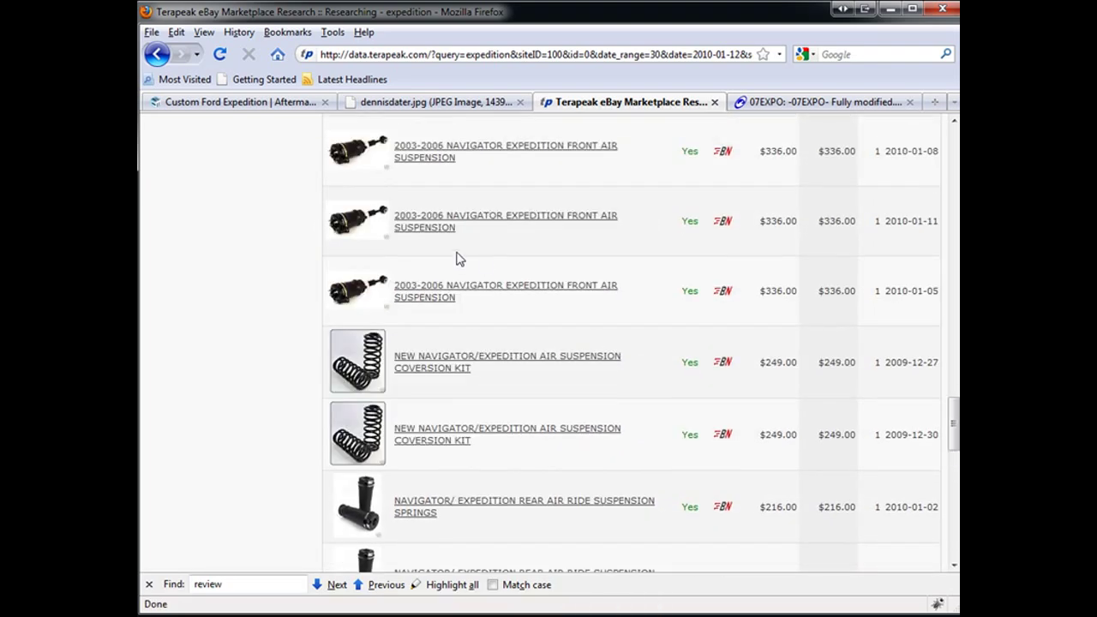
{"action": "left_click", "coordinate": [157, 54]}
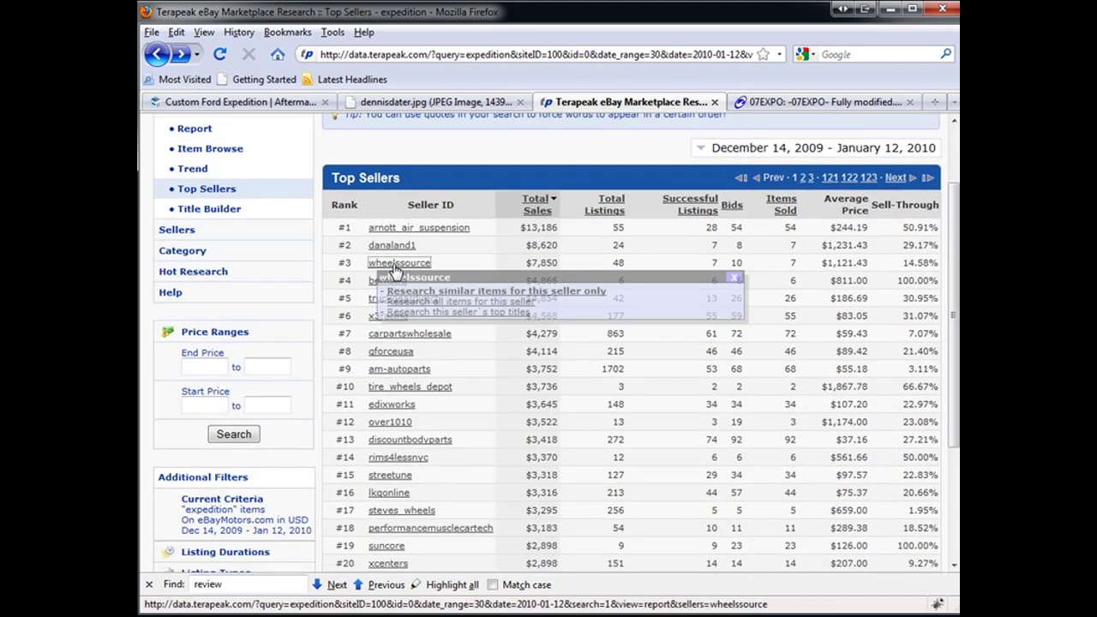
Open the report for seller wheelssource, review its general stats and wheel listings, and return to the top sellers list
{"action": "left_click", "coordinate": [398, 263]}
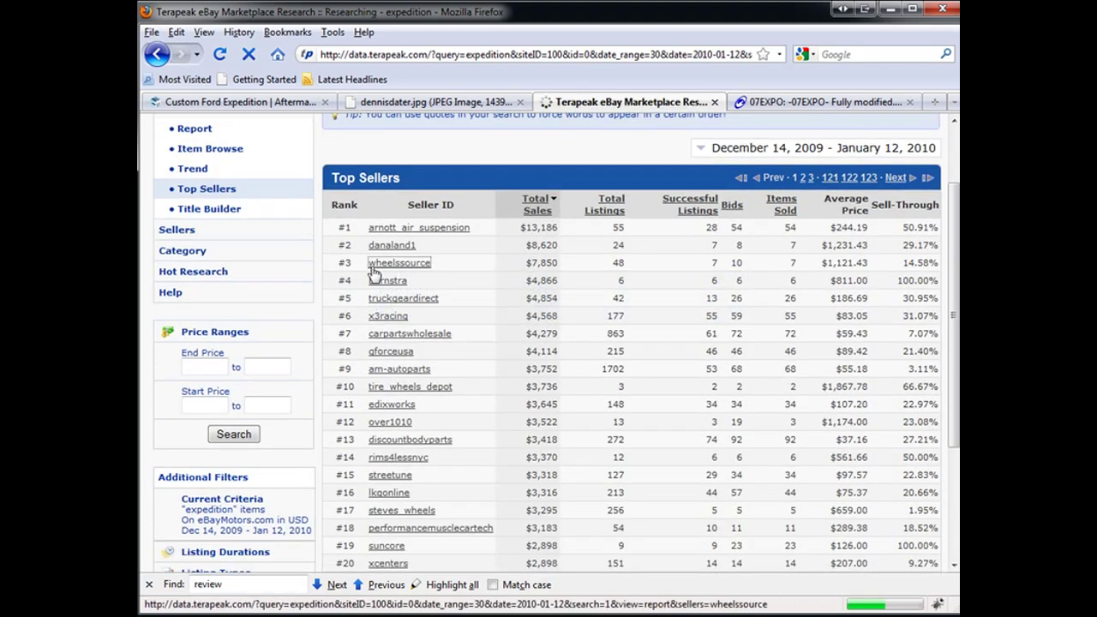
{"action": "scroll", "coordinate": [614, 360], "scroll_direction": "down", "scroll_amount": 15}
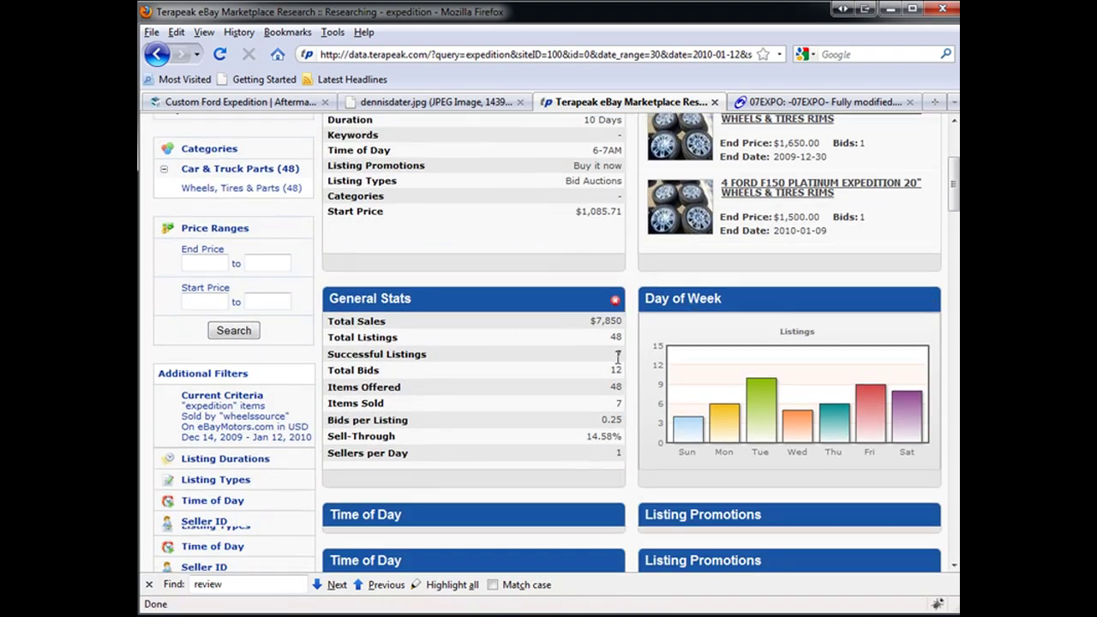
{"action": "scroll", "coordinate": [614, 360], "scroll_direction": "down", "scroll_amount": 12}
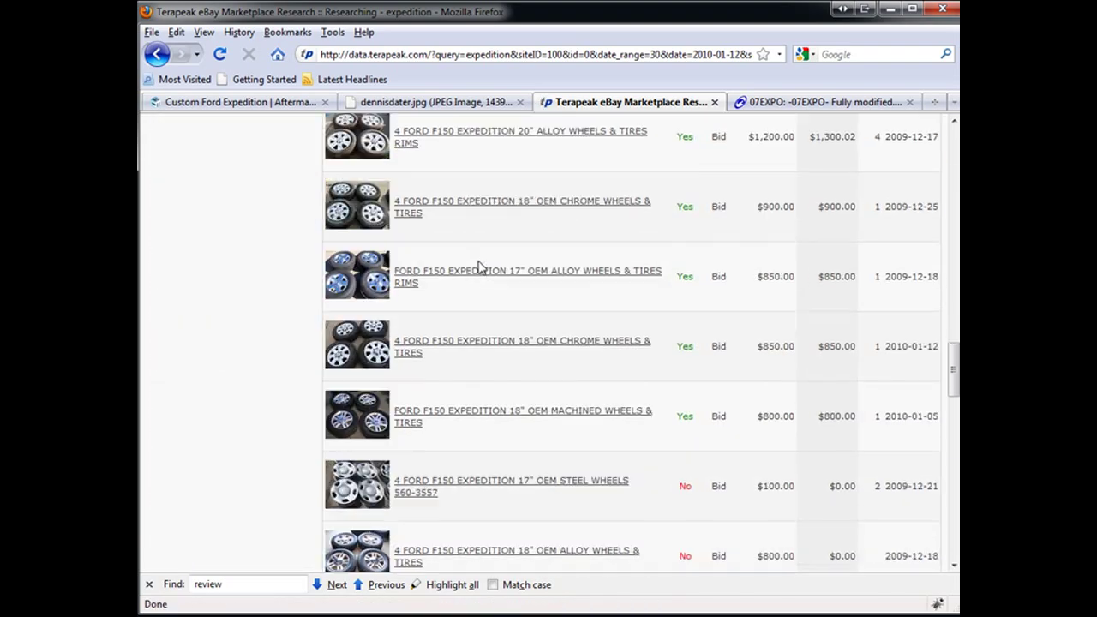
{"action": "left_click", "coordinate": [160, 51]}
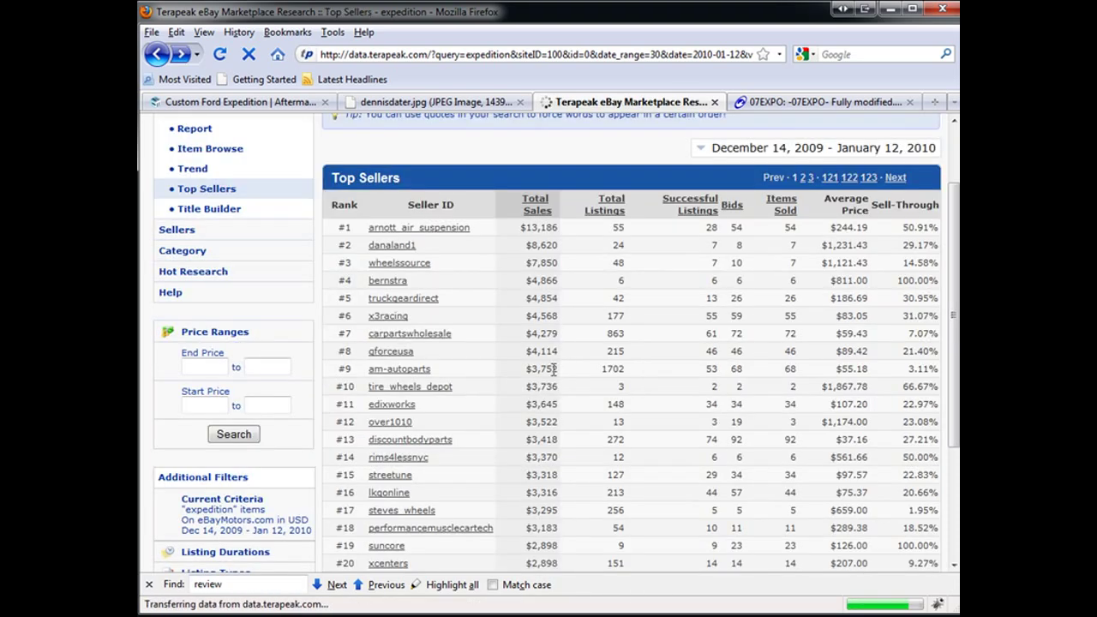
Open the report for seller x3racing and examine the end prices of its Expedition tail light and headlight listings
{"action": "left_click", "coordinate": [384, 317]}
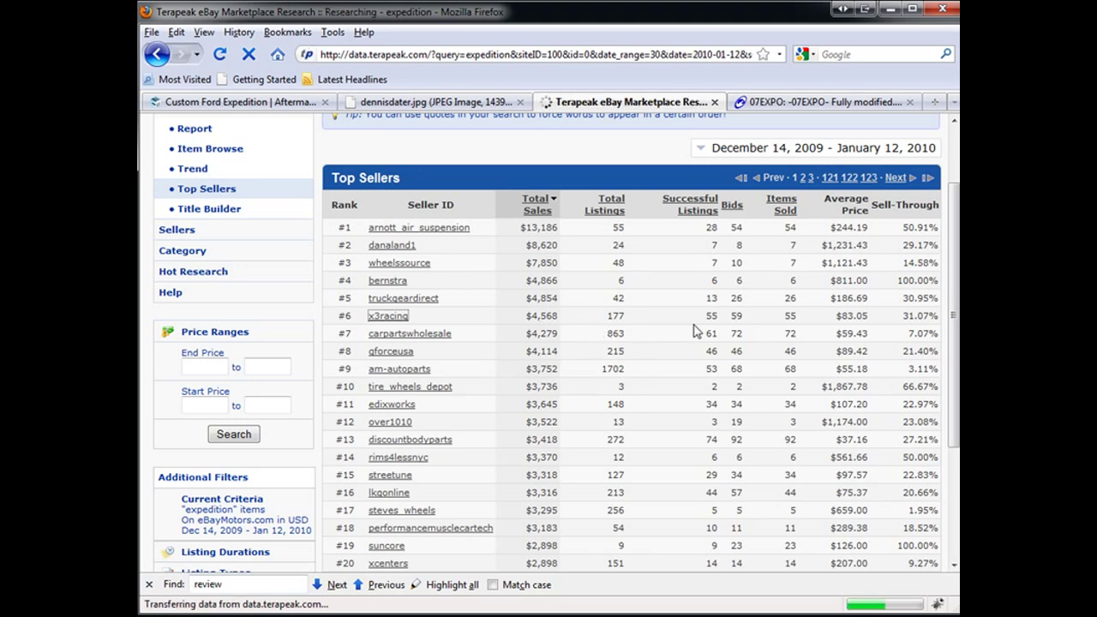
{"action": "scroll", "coordinate": [497, 454], "scroll_direction": "down", "scroll_amount": 15}
{"action": "scroll", "coordinate": [504, 449], "scroll_direction": "down", "scroll_amount": 15}
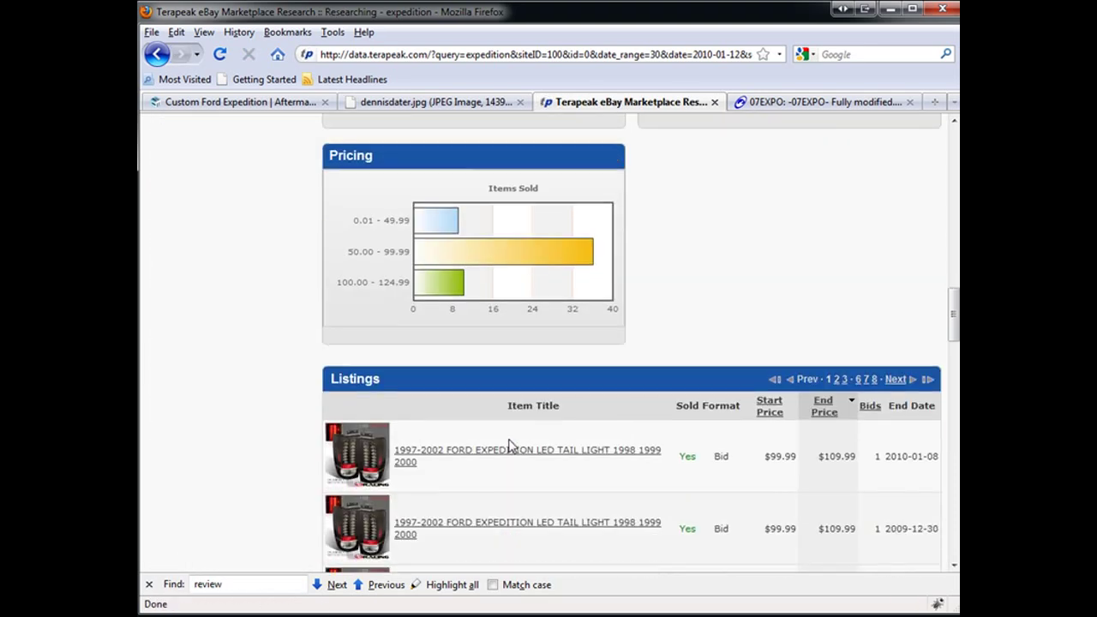
{"action": "scroll", "coordinate": [497, 340], "scroll_direction": "down", "scroll_amount": 4}
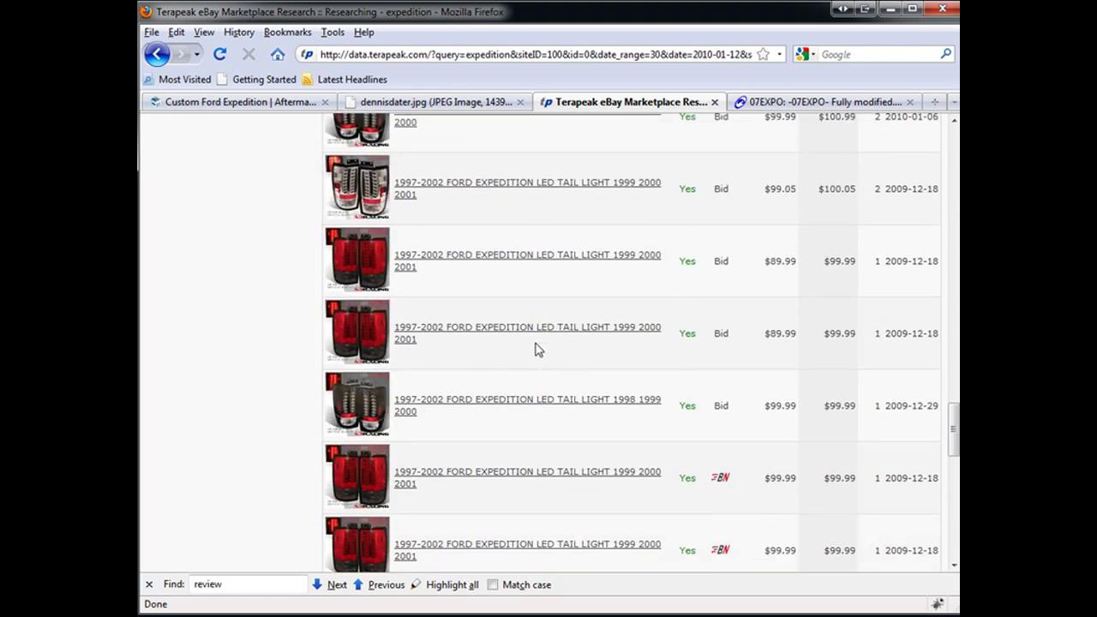
{"action": "scroll", "coordinate": [540, 369], "scroll_direction": "down", "scroll_amount": 4}
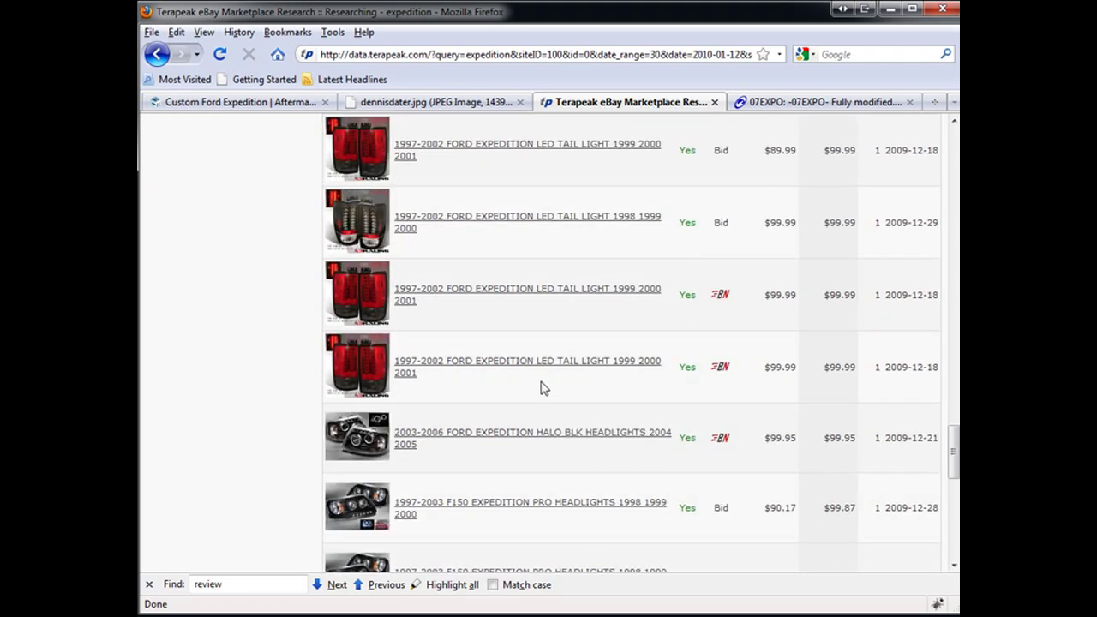
{"action": "scroll", "coordinate": [544, 388], "scroll_direction": "down", "scroll_amount": 4}
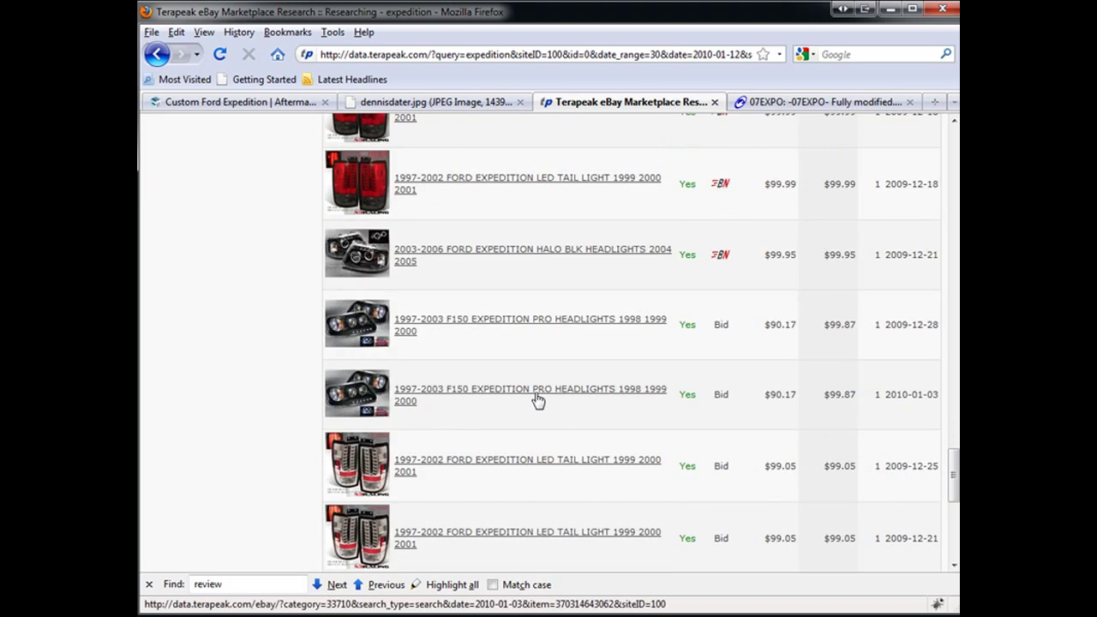
Review the x3racing report's summary widgets, including the overview, highest priced items, general stats and listing charts
{"action": "scroll", "coordinate": [535, 394], "scroll_direction": "up", "scroll_amount": 10}
{"action": "scroll", "coordinate": [535, 403], "scroll_direction": "up", "scroll_amount": 15}
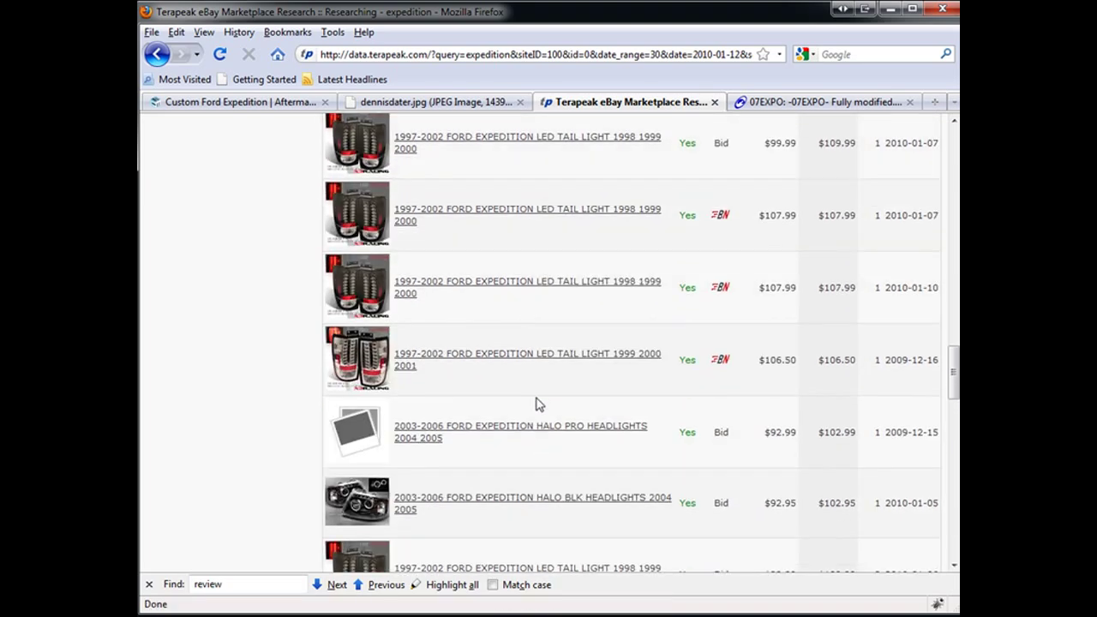
{"action": "scroll", "coordinate": [537, 396], "scroll_direction": "up", "scroll_amount": 18}
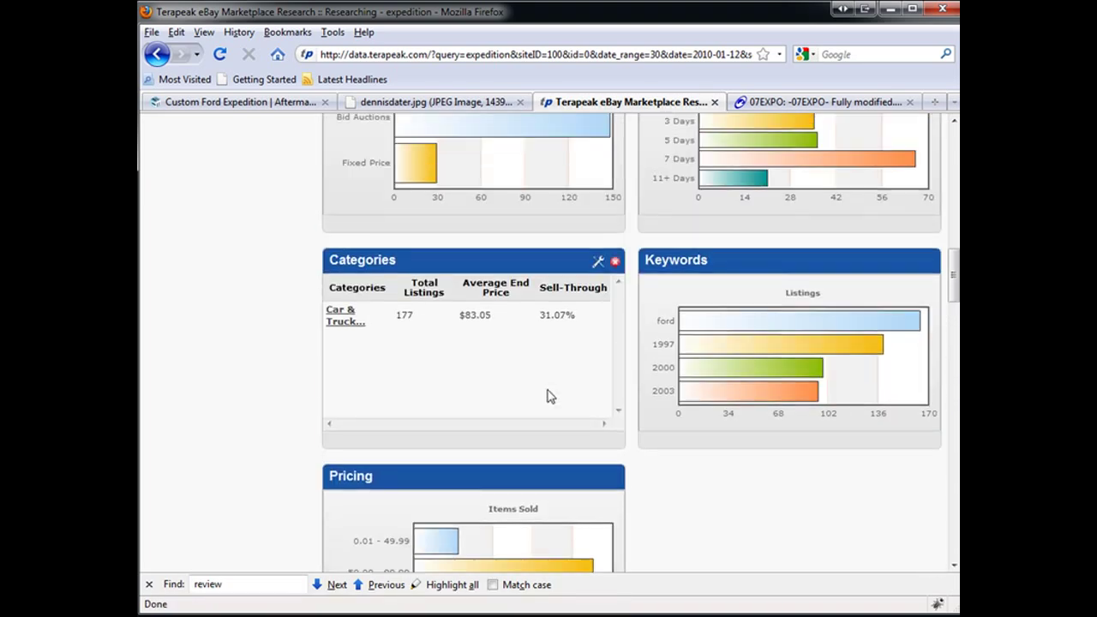
{"action": "scroll", "coordinate": [630, 405], "scroll_direction": "up", "scroll_amount": 10}
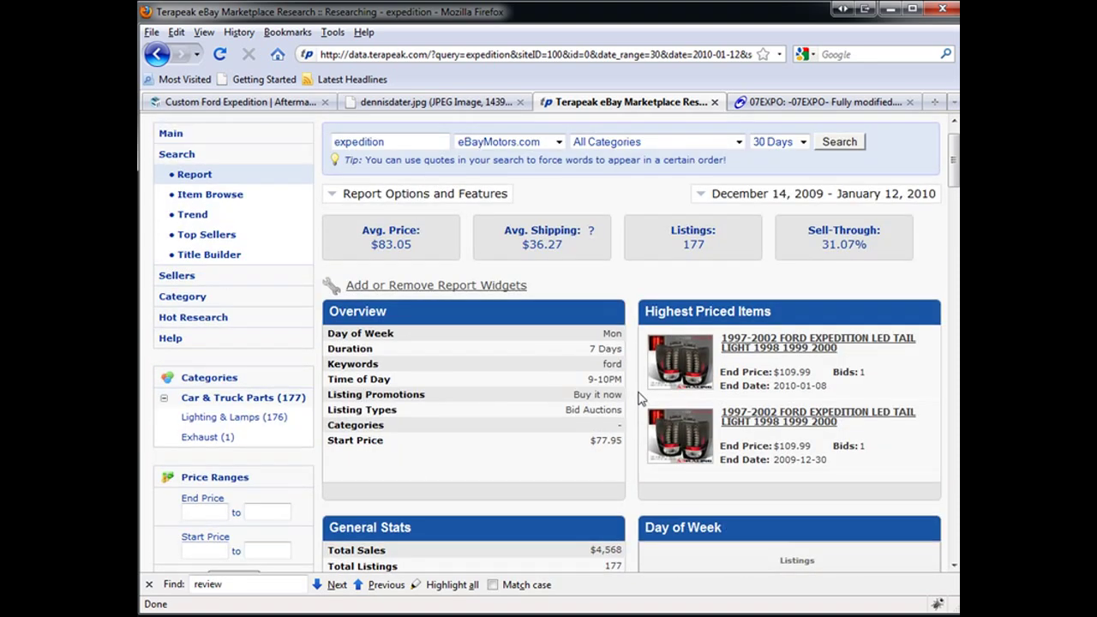
{"action": "scroll", "coordinate": [639, 397], "scroll_direction": "up", "scroll_amount": 1}
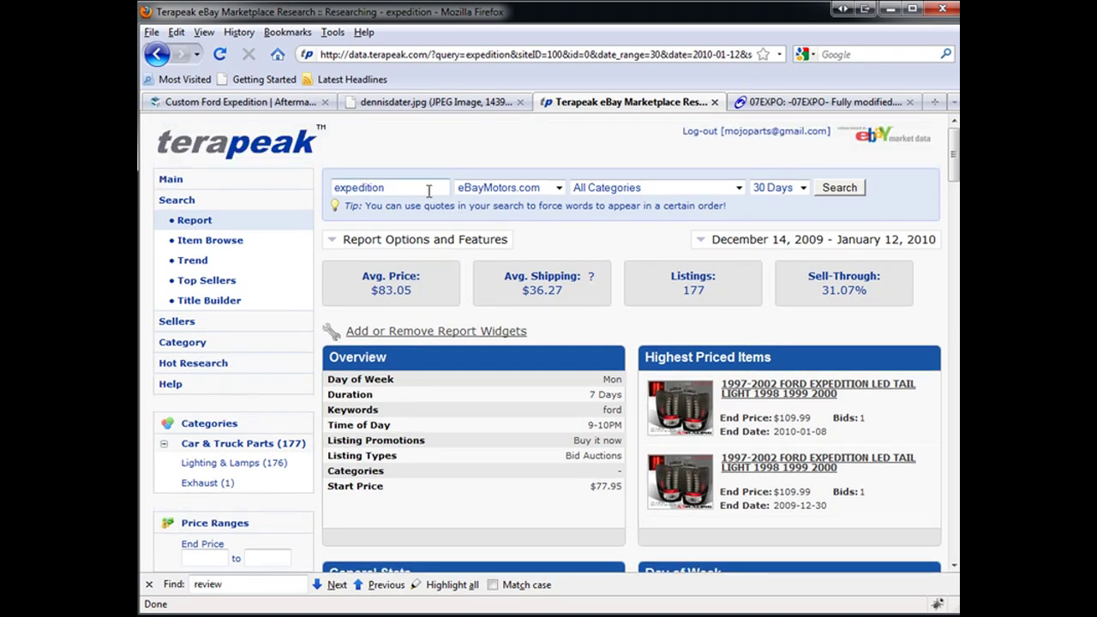
{"action": "scroll", "coordinate": [648, 408], "scroll_direction": "down", "scroll_amount": 3}
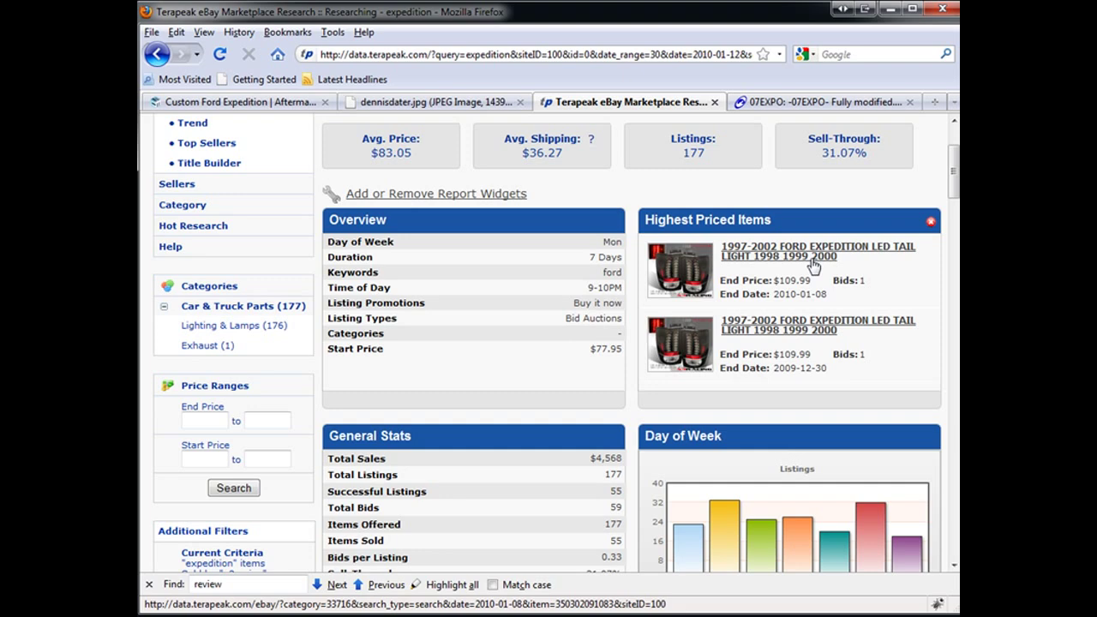
{"action": "scroll", "coordinate": [648, 331], "scroll_direction": "down", "scroll_amount": 2}
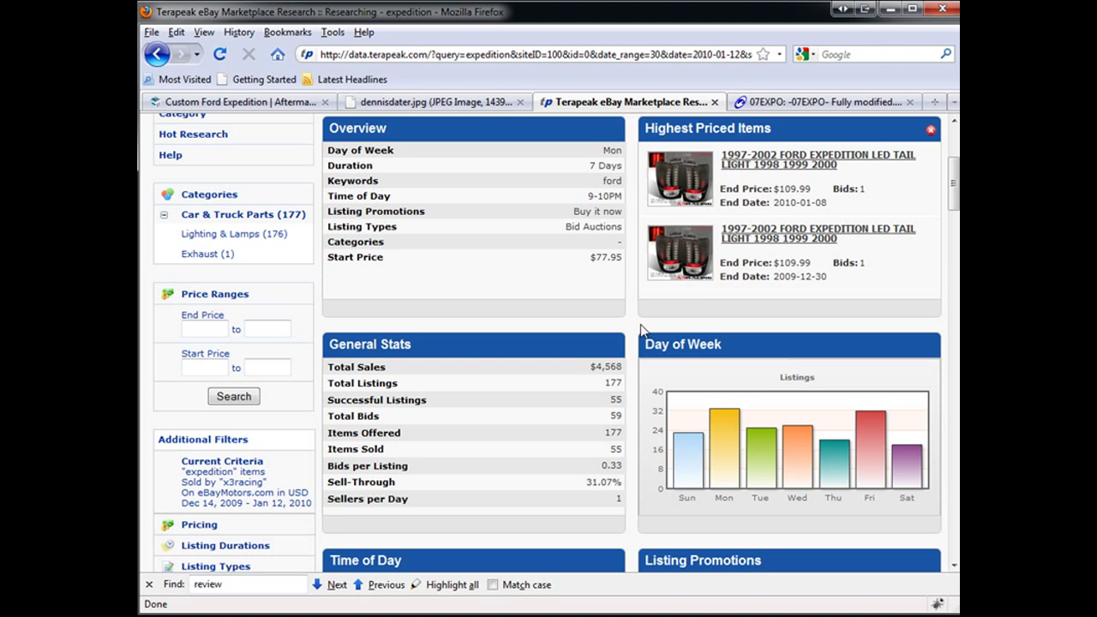
{"action": "scroll", "coordinate": [639, 339], "scroll_direction": "down", "scroll_amount": 4}
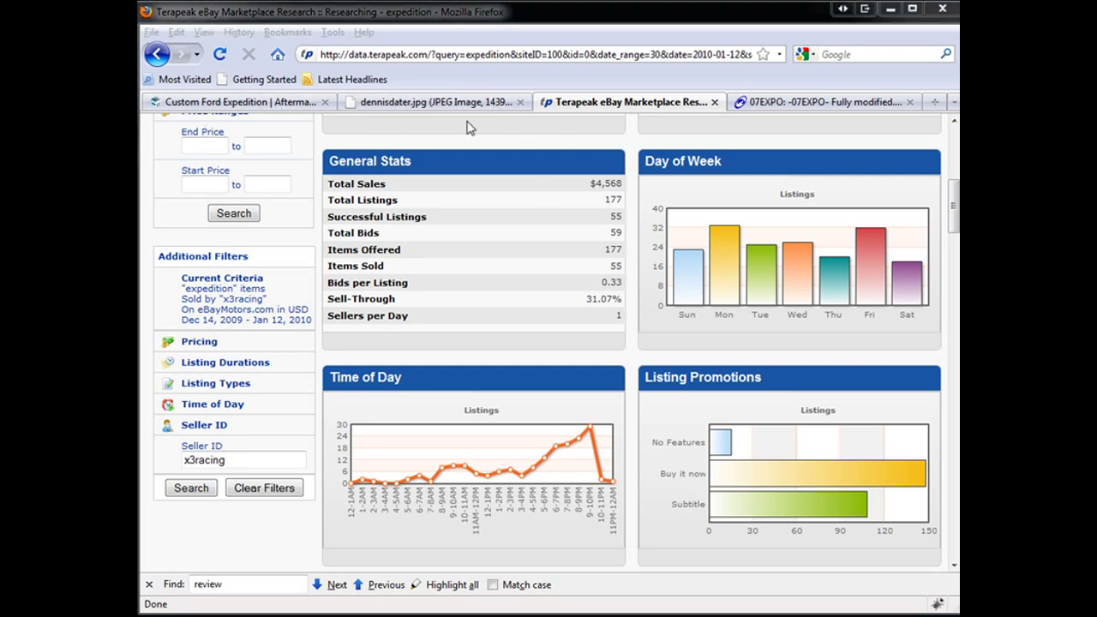
Switch back to the Modified Expedition site and view its new products
{"action": "left_click", "coordinate": [266, 102]}
{"action": "scroll", "coordinate": [481, 362], "scroll_direction": "down", "scroll_amount": 1}
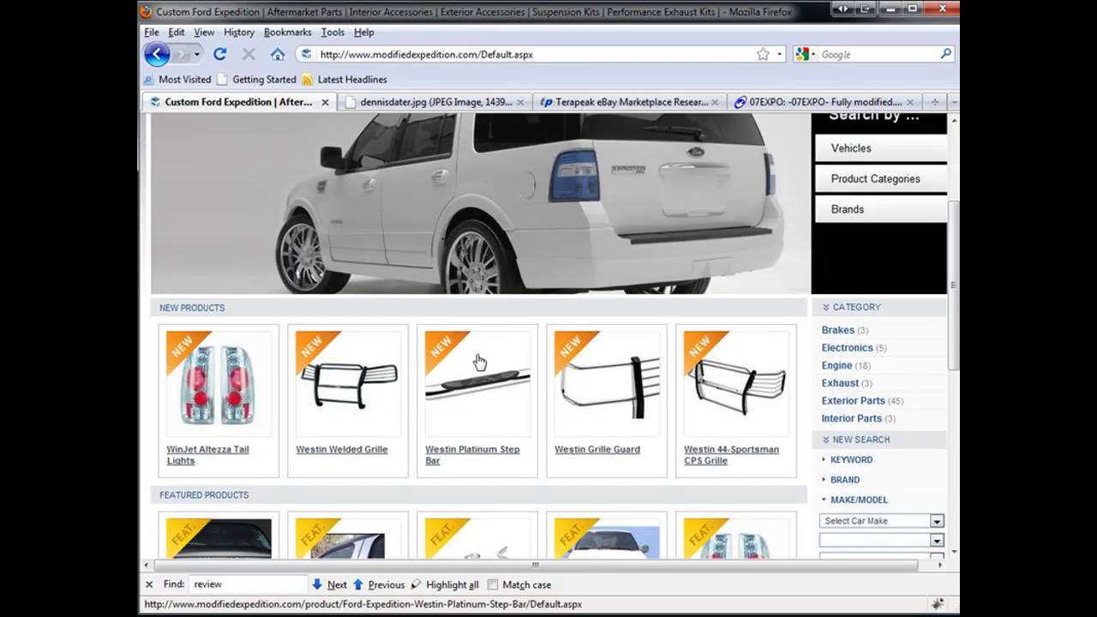
Open the WinJet Altezza Tail Lights page from the new products, and view the product photo enlarged before closing it
{"action": "scroll", "coordinate": [482, 363], "scroll_direction": "up", "scroll_amount": 1}
{"action": "scroll", "coordinate": [433, 329], "scroll_direction": "down", "scroll_amount": 1}
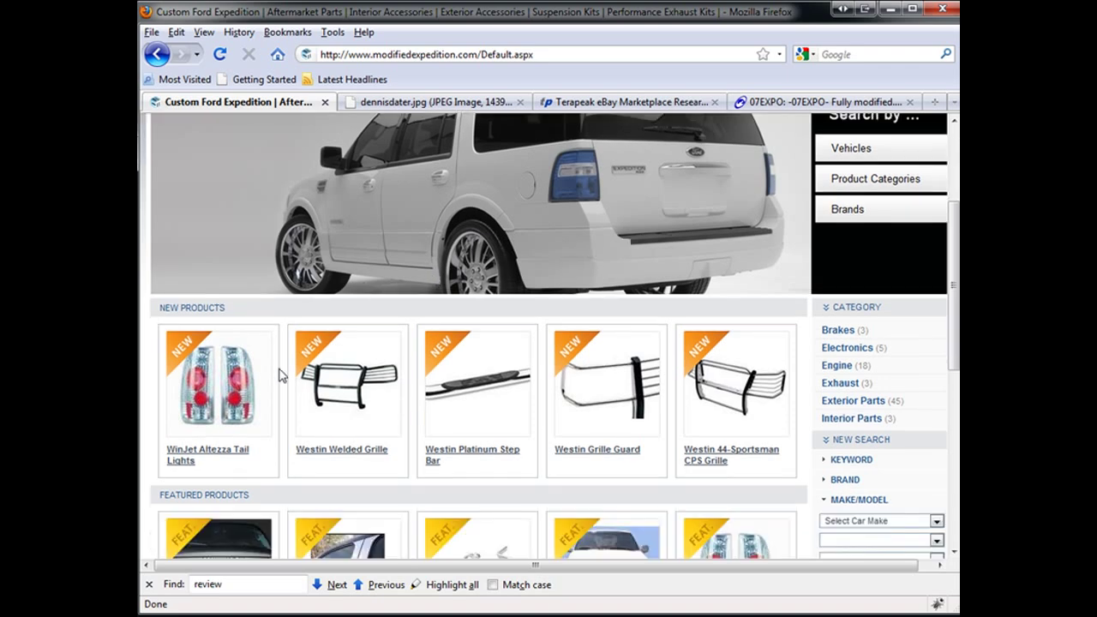
{"action": "left_click", "coordinate": [216, 451]}
{"action": "scroll", "coordinate": [485, 300], "scroll_direction": "down", "scroll_amount": 4}
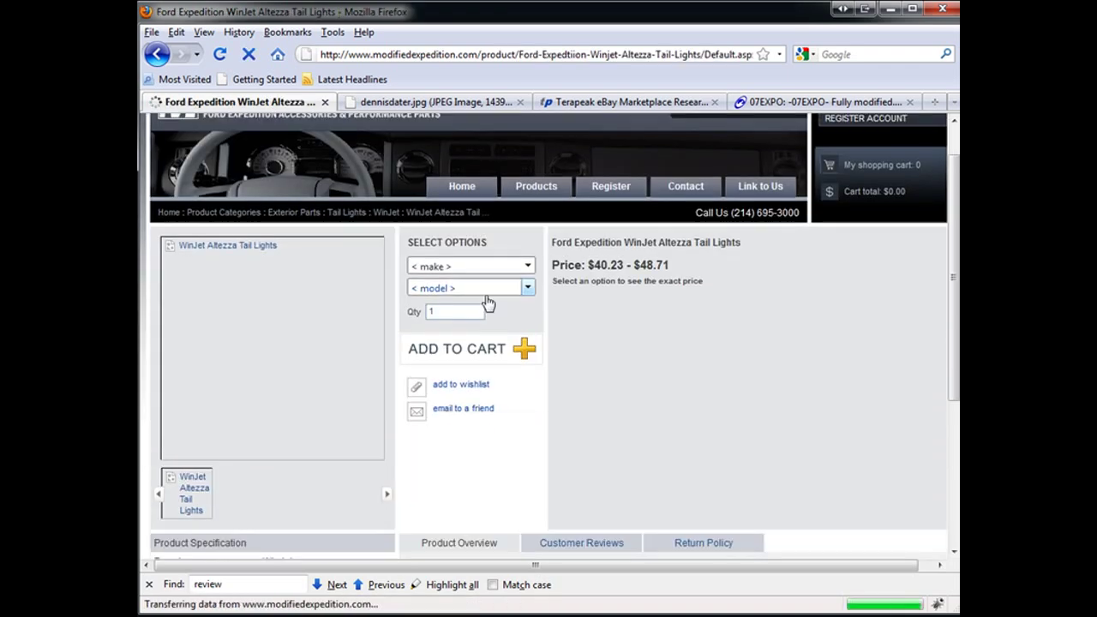
{"action": "scroll", "coordinate": [487, 307], "scroll_direction": "up", "scroll_amount": 1}
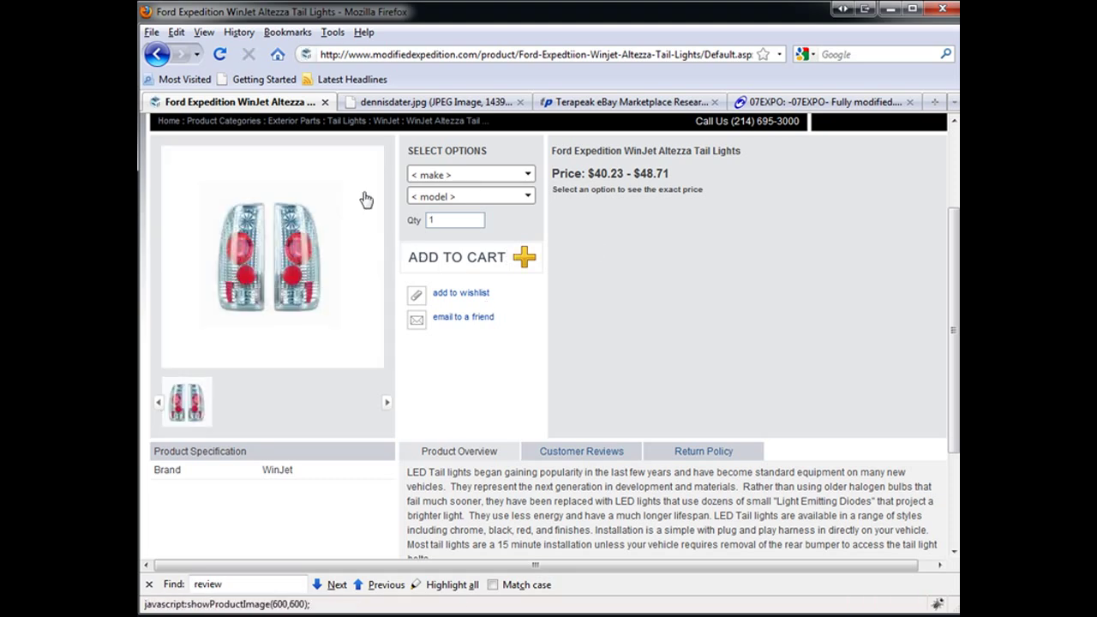
{"action": "left_click", "coordinate": [301, 322]}
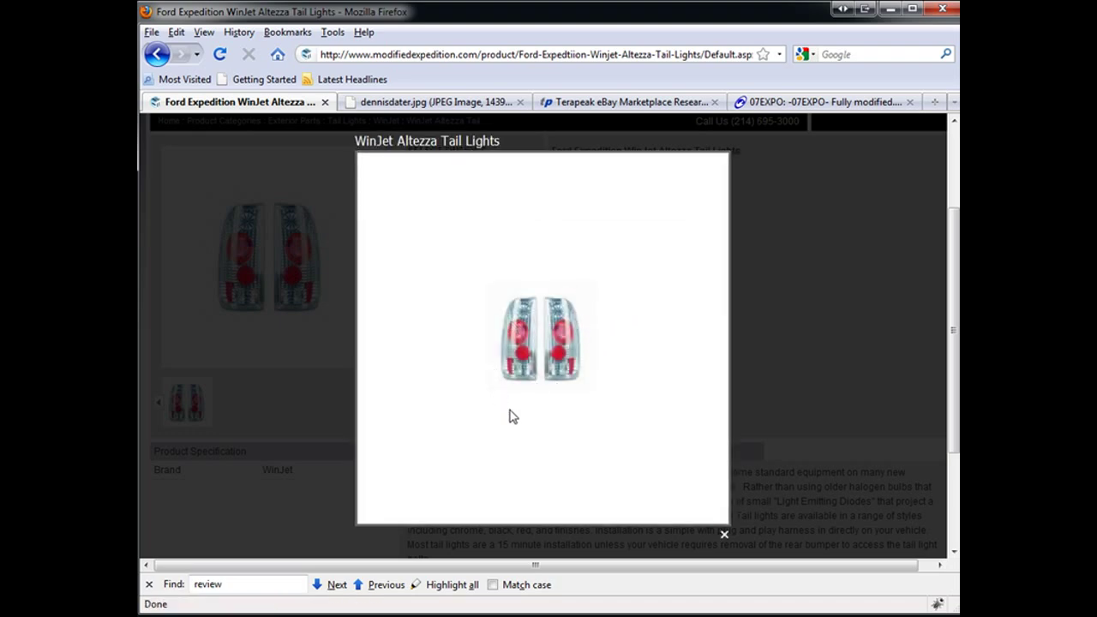
{"action": "left_click", "coordinate": [769, 342]}
Examine the tail lights' product overview, brand specification, price range, and make and model options
{"action": "scroll", "coordinate": [583, 343], "scroll_direction": "down", "scroll_amount": 2}
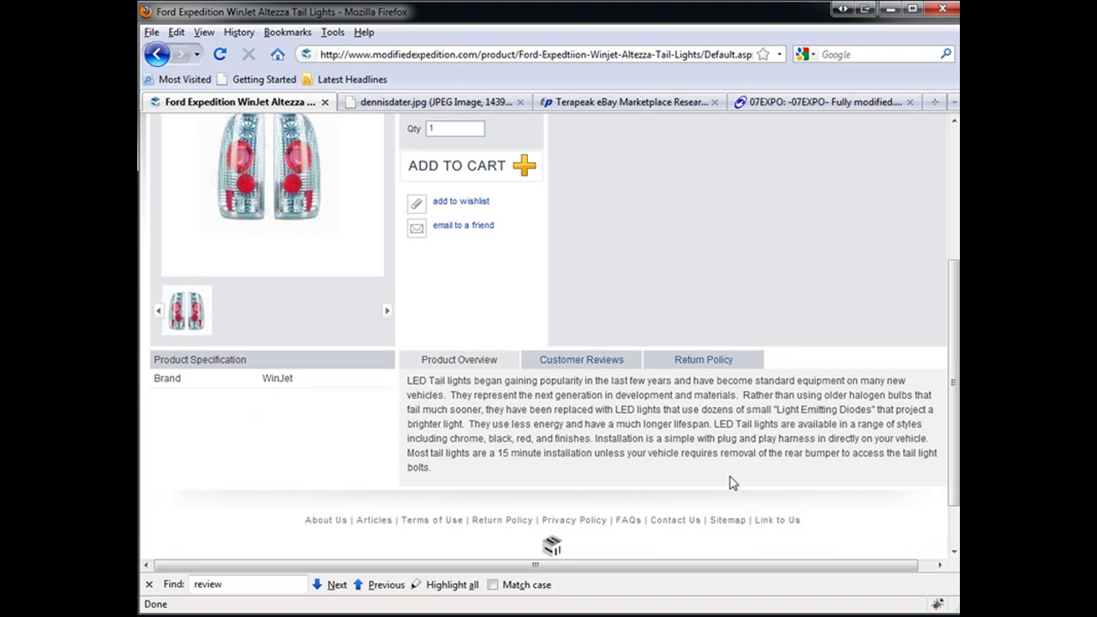
{"action": "scroll", "coordinate": [731, 485], "scroll_direction": "up", "scroll_amount": 1}
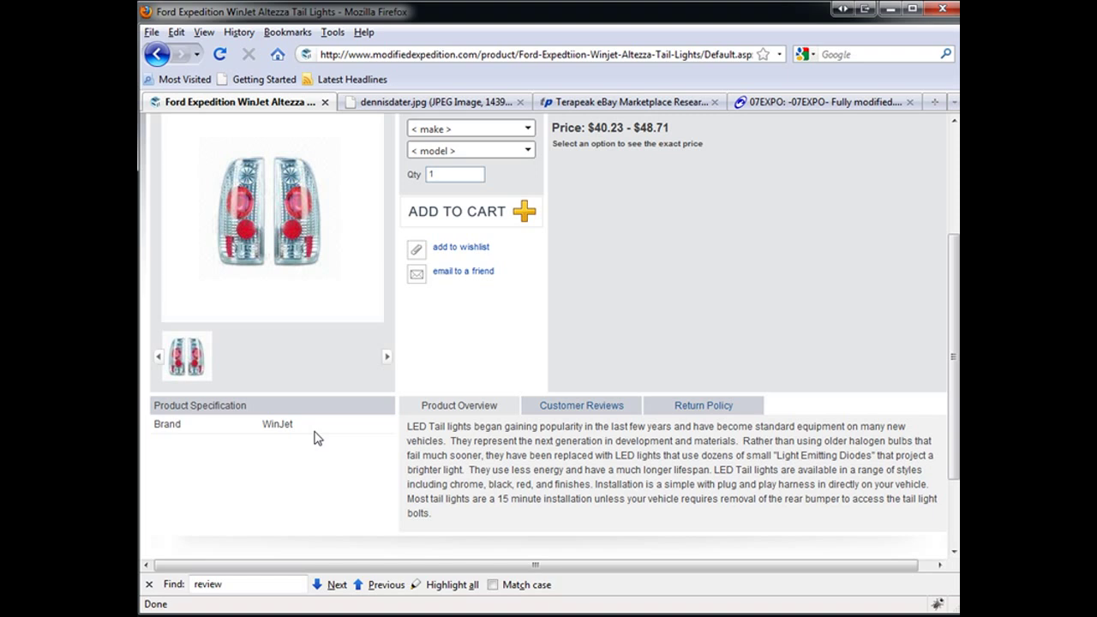
{"action": "scroll", "coordinate": [415, 439], "scroll_direction": "up", "scroll_amount": 1}
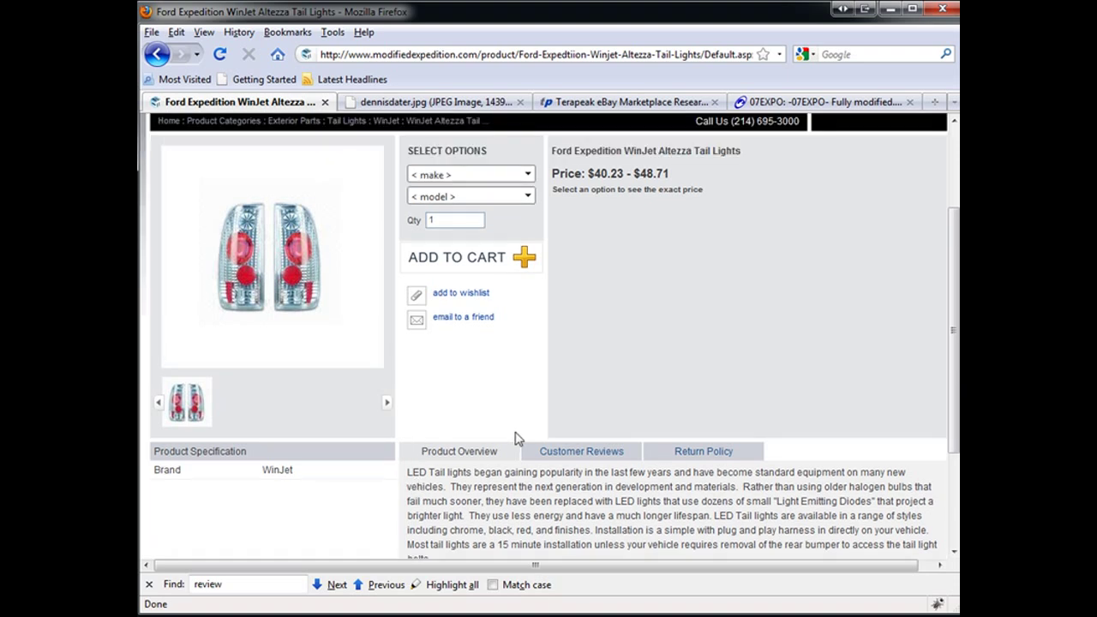
{"action": "scroll", "coordinate": [517, 438], "scroll_direction": "up", "scroll_amount": 1}
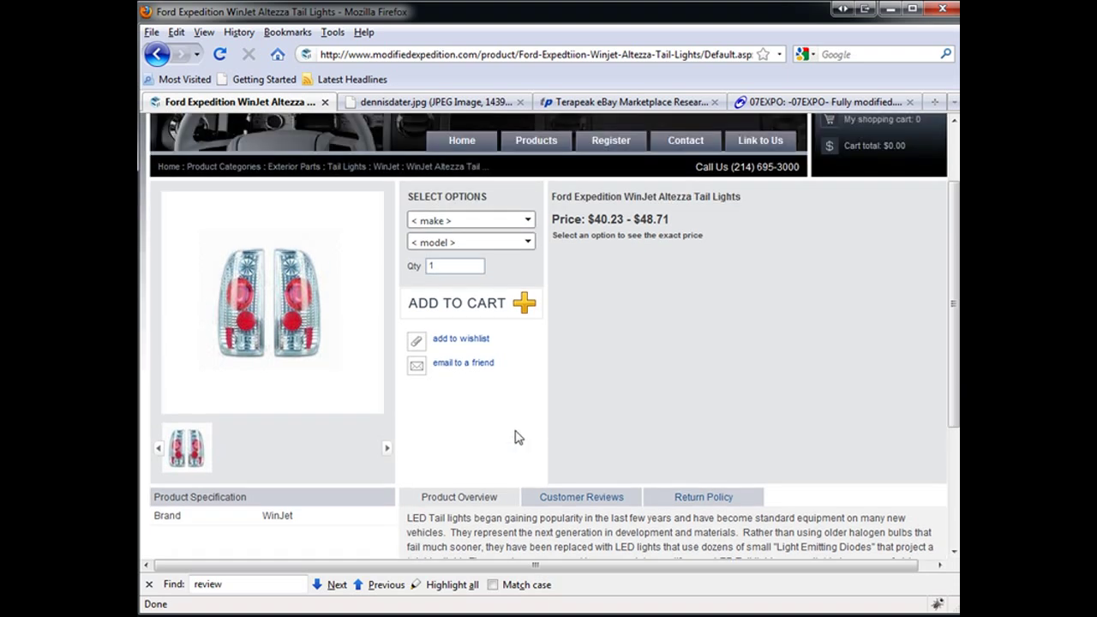
{"action": "scroll", "coordinate": [517, 437], "scroll_direction": "down", "scroll_amount": 1}
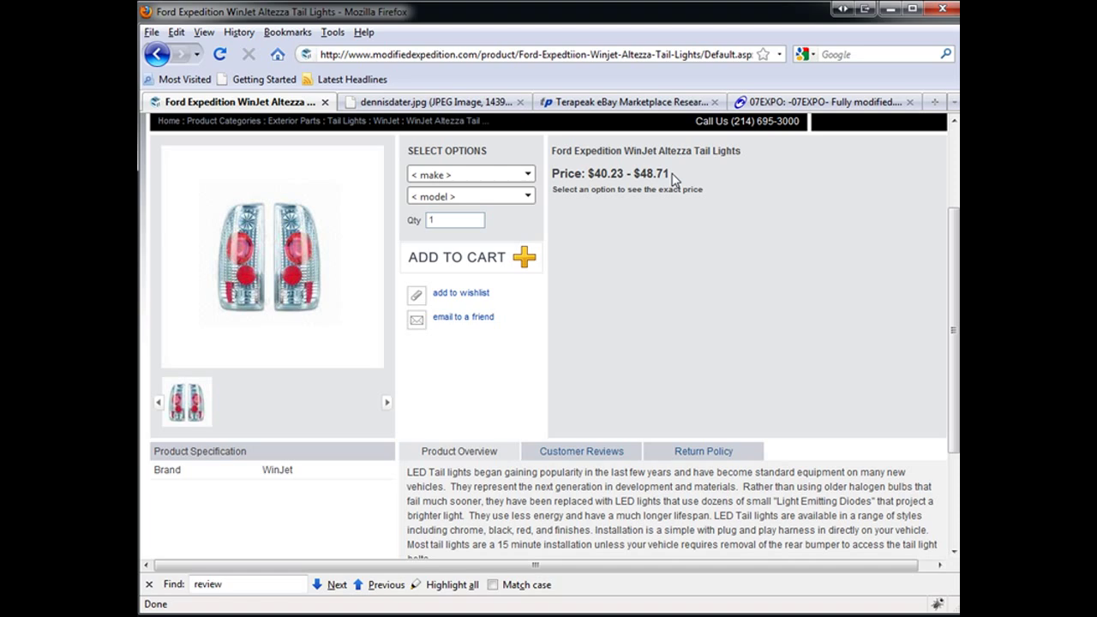
{"action": "scroll", "coordinate": [632, 362], "scroll_direction": "up", "scroll_amount": 1}
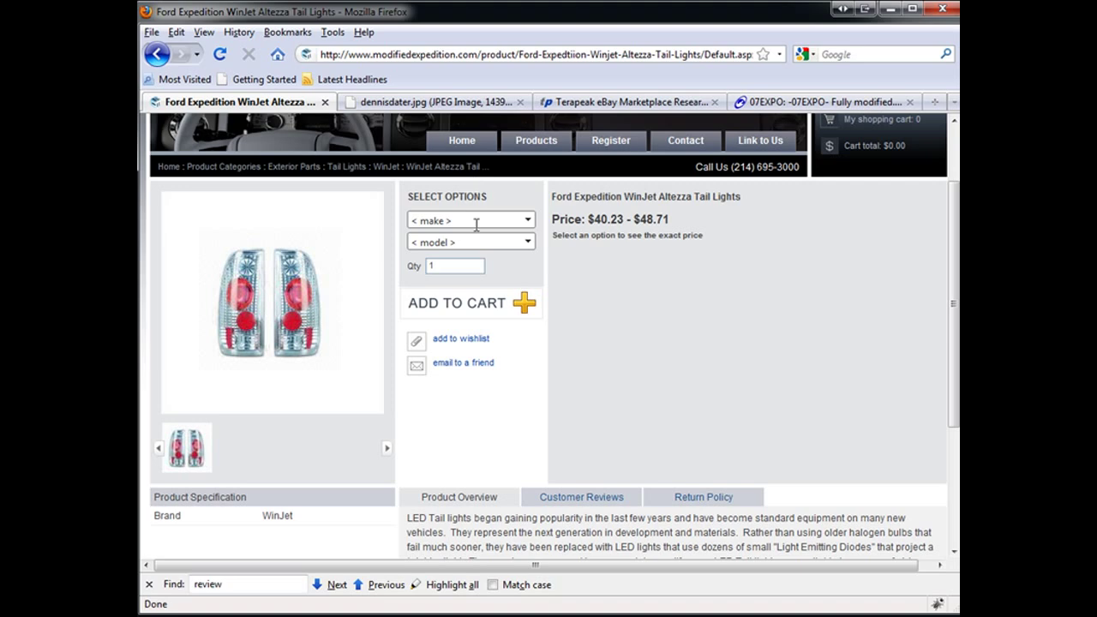
{"action": "scroll", "coordinate": [489, 291], "scroll_direction": "down", "scroll_amount": 1}
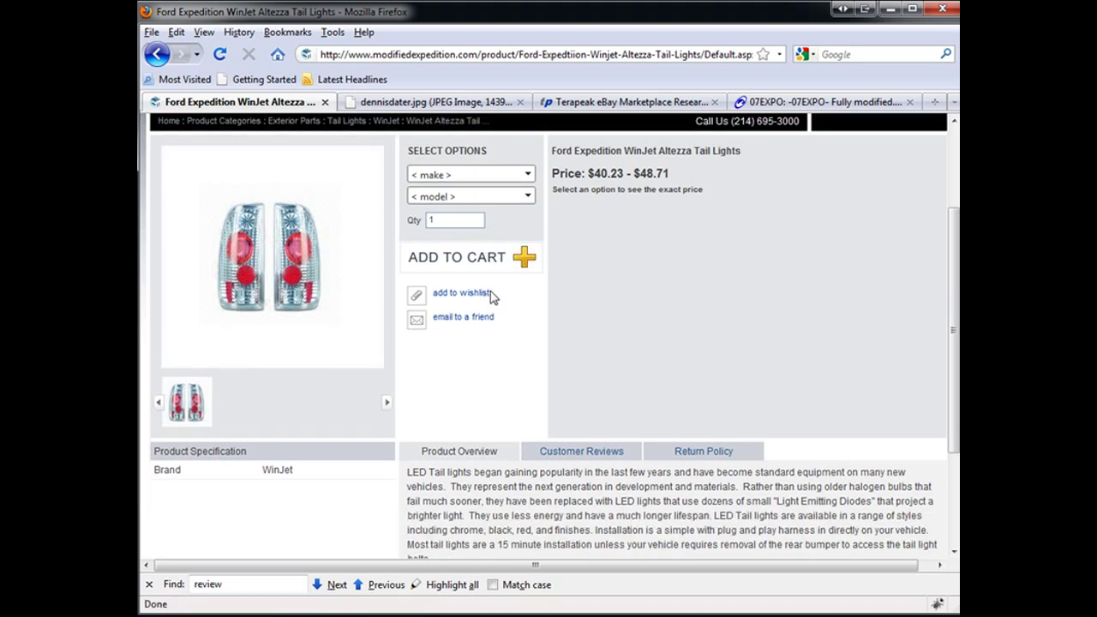